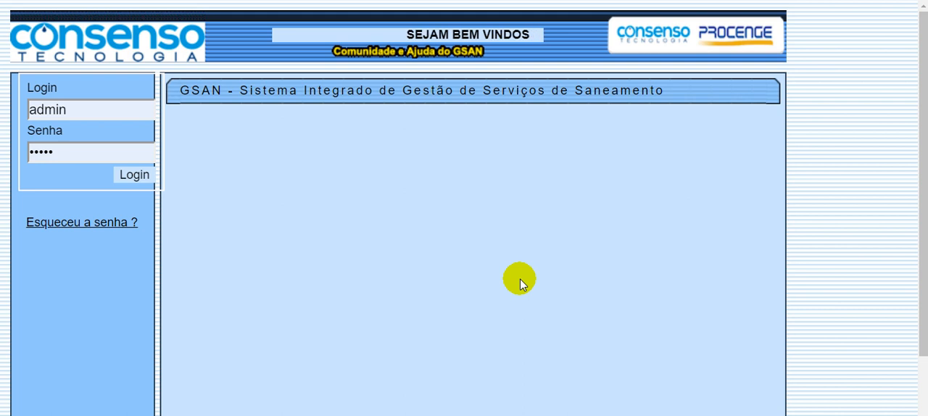
# - Log in to the system with the prefilled admin credentials
pyautogui.click(88, 106)
pyautogui.click(259, 157)
pyautogui.click(138, 178)
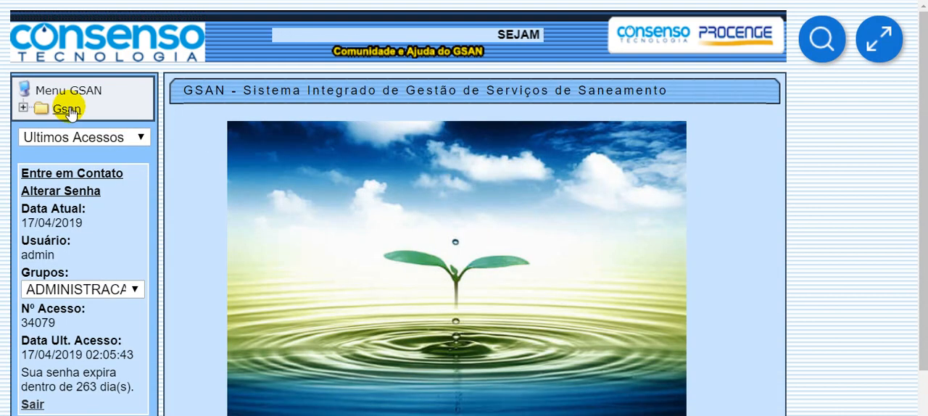
# - Open the Inserir Usuario form among the user functions of Seguranca access control
pyautogui.click(70, 110)
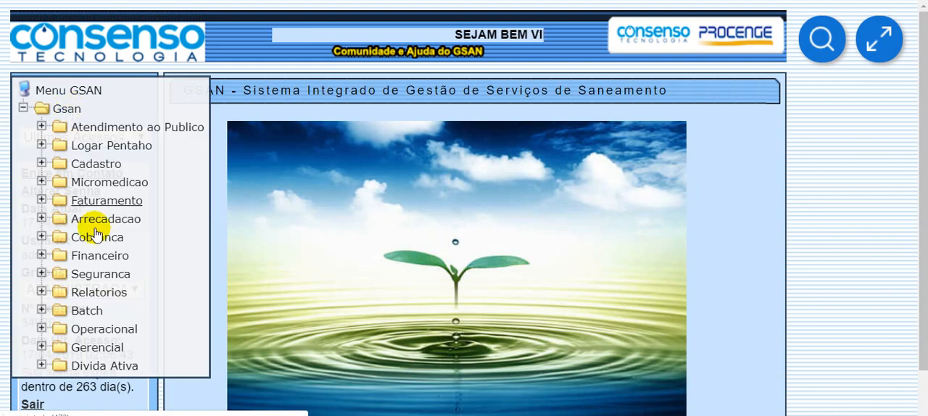
pyautogui.click(99, 275)
pyautogui.scroll(-2, 93, 242)
pyautogui.click(104, 195)
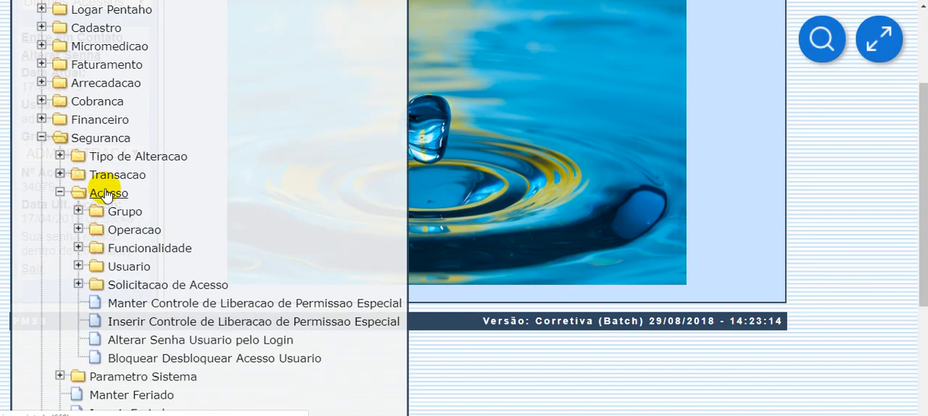
pyautogui.scroll(-1, 217, 210)
pyautogui.click(156, 196)
pyautogui.scroll(-1, 196, 240)
pyautogui.click(176, 258)
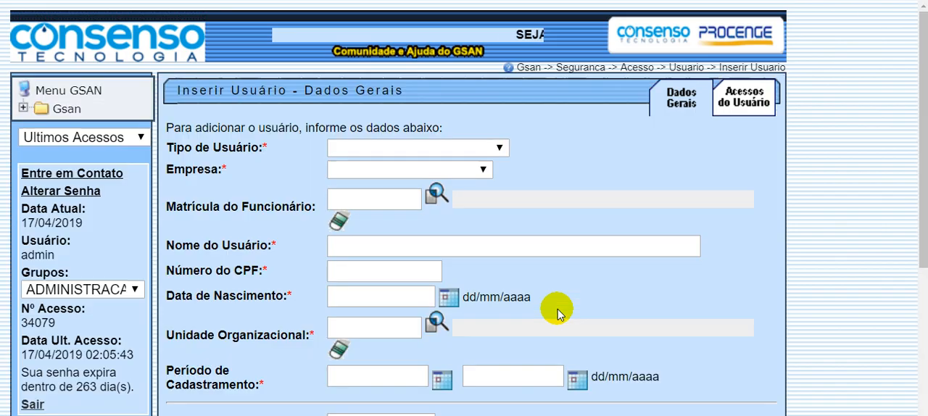
# - Look over the general data section of the Inserir Usuário form and log out of the system
pyautogui.scroll(-3, 568, 297)
pyautogui.scroll(3, 570, 297)
pyautogui.scroll(-1, 600, 285)
pyautogui.scroll(1, 600, 285)
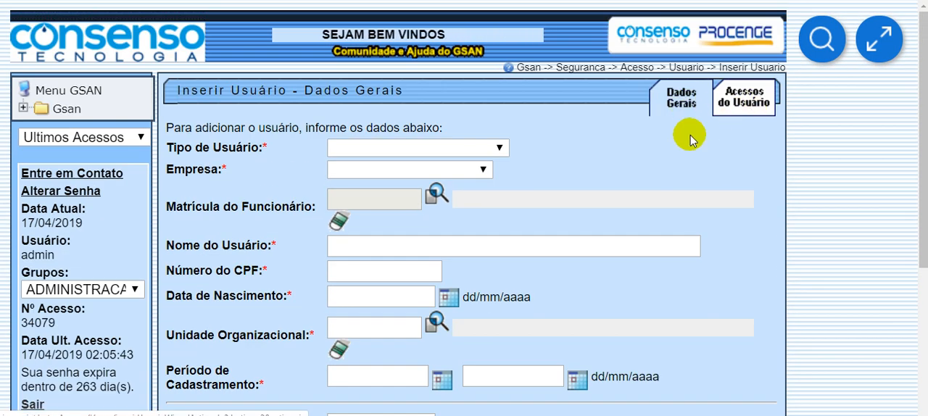
pyautogui.moveTo(221, 91); pyautogui.dragTo(299, 91)
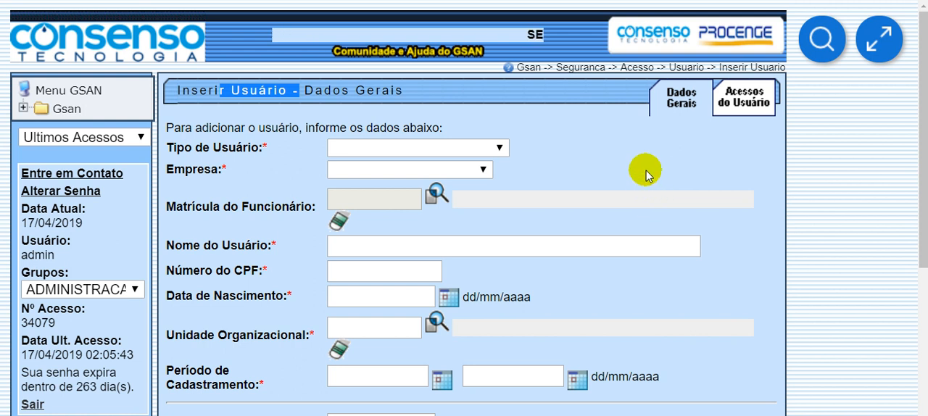
pyautogui.moveTo(316, 88); pyautogui.dragTo(410, 88)
pyautogui.click(579, 168)
pyautogui.click(29, 403)
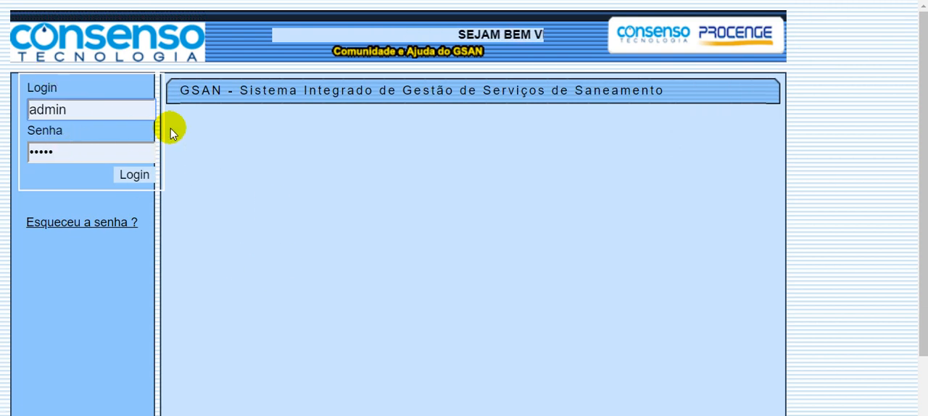
# - Log in again as admin and reopen the Inserir Usuario form from the Seguranca access functions
pyautogui.click(133, 177)
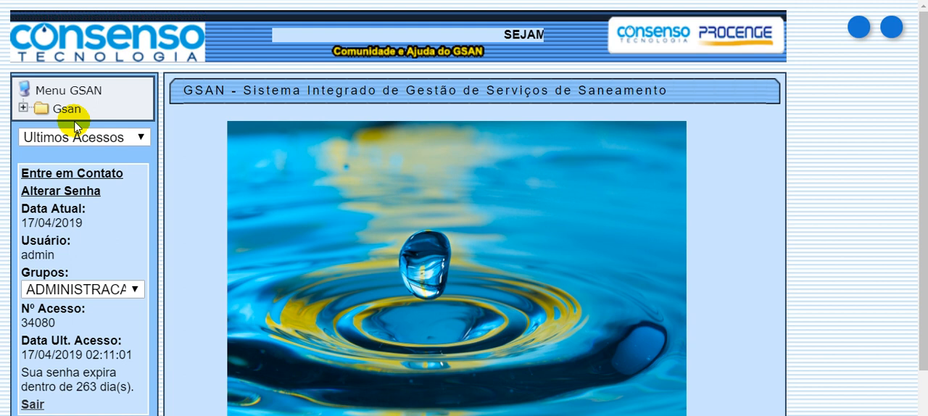
pyautogui.click(64, 110)
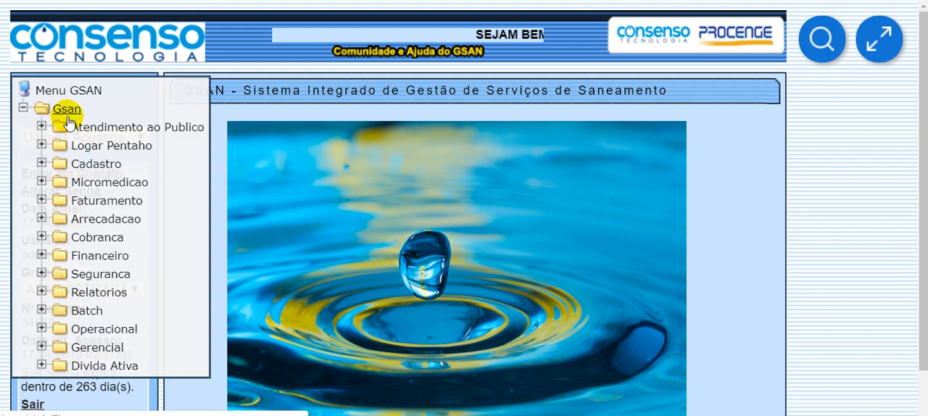
pyautogui.click(98, 275)
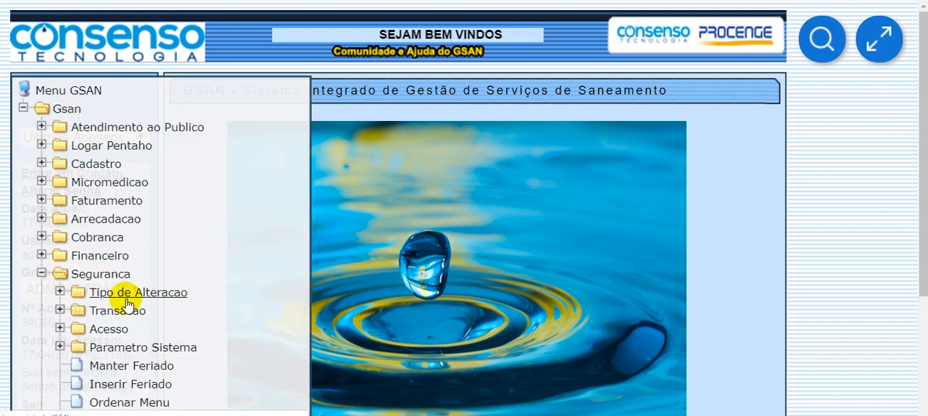
pyautogui.click(96, 328)
pyautogui.scroll(-2, 210, 333)
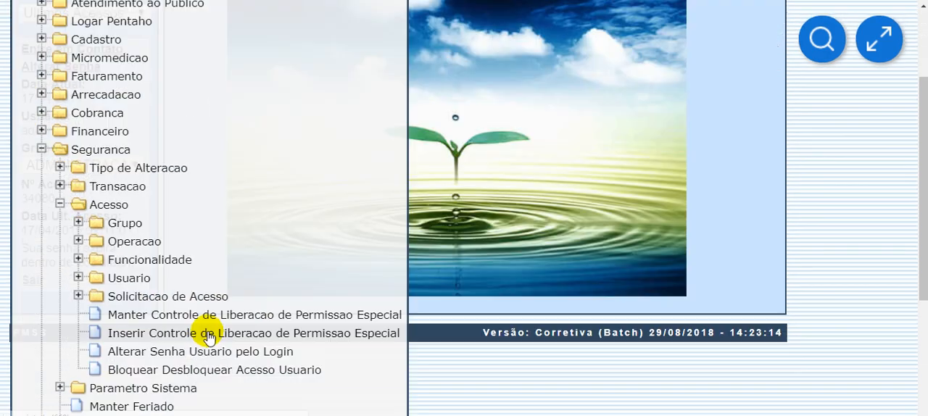
pyautogui.click(121, 268)
pyautogui.scroll(-3, 203, 261)
pyautogui.click(170, 190)
pyautogui.moveTo(199, 90); pyautogui.dragTo(466, 110)
pyautogui.click(491, 109)
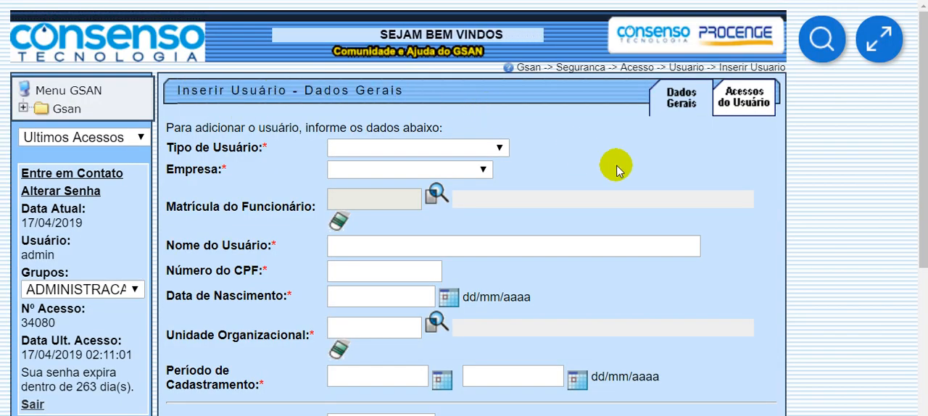
# - Examine the general data fields of the new-user form and their required-field markers
pyautogui.scroll(-4, 702, 192)
pyautogui.scroll(4, 702, 192)
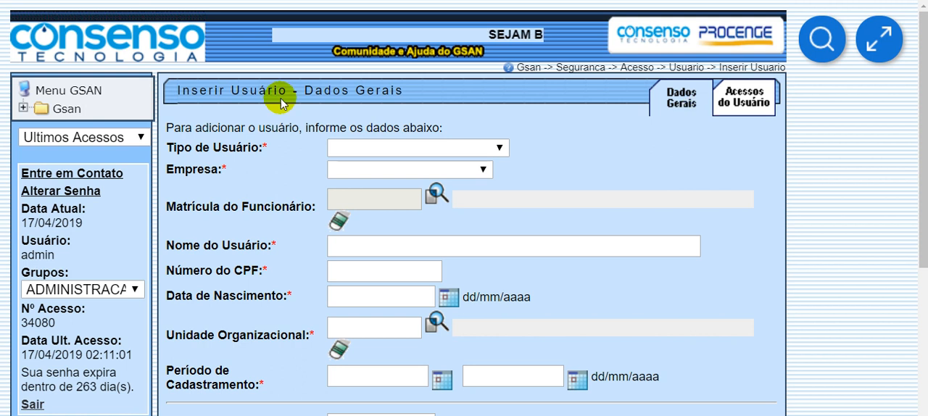
pyautogui.scroll(-3, 549, 166)
pyautogui.scroll(3, 592, 251)
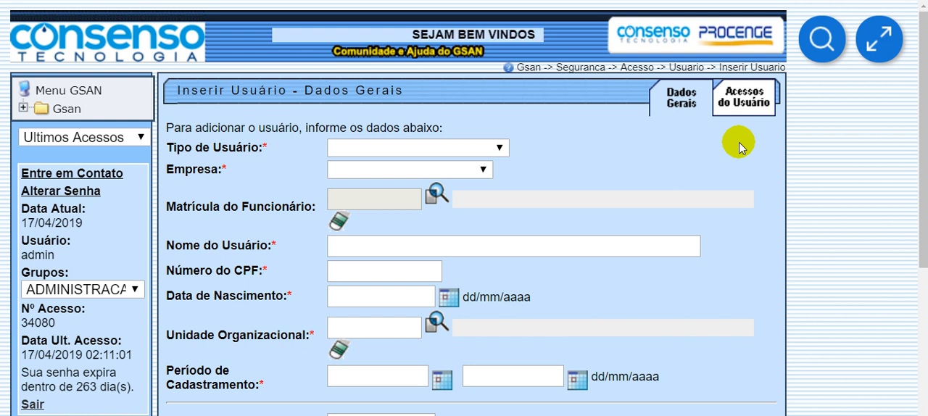
pyautogui.scroll(-1, 739, 149)
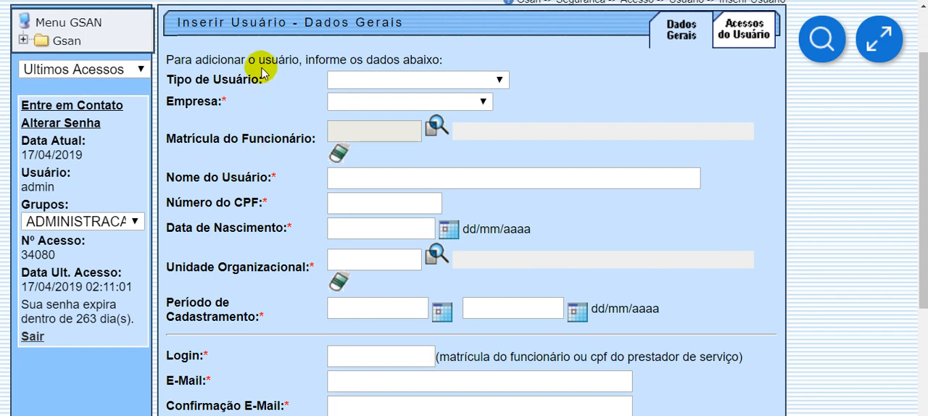
pyautogui.doubleClick(223, 102)
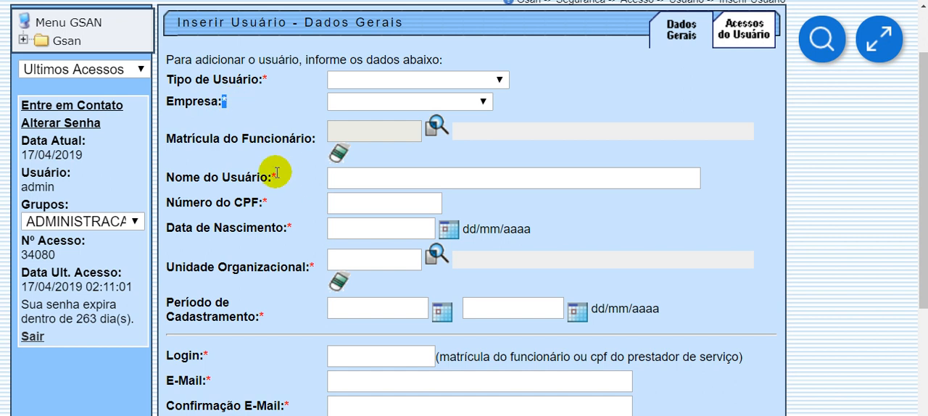
pyautogui.scroll(-3, 848, 301)
pyautogui.scroll(4, 832, 296)
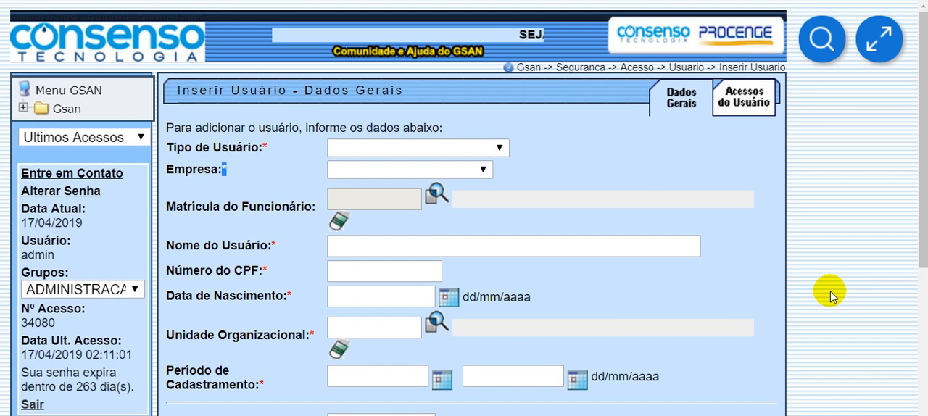
# - Check the form's title, its required fields and the options available for Tipo de Usuário
pyautogui.doubleClick(262, 90)
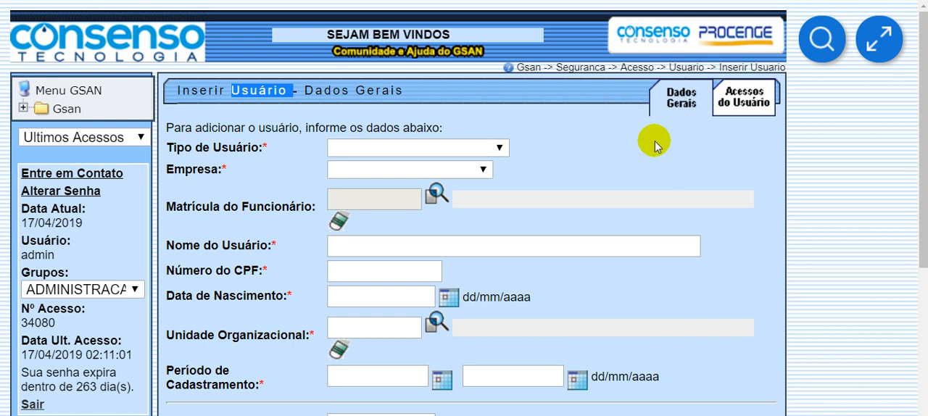
pyautogui.click(623, 137)
pyautogui.moveTo(229, 152); pyautogui.dragTo(242, 181)
pyautogui.click(224, 166)
pyautogui.click(357, 149)
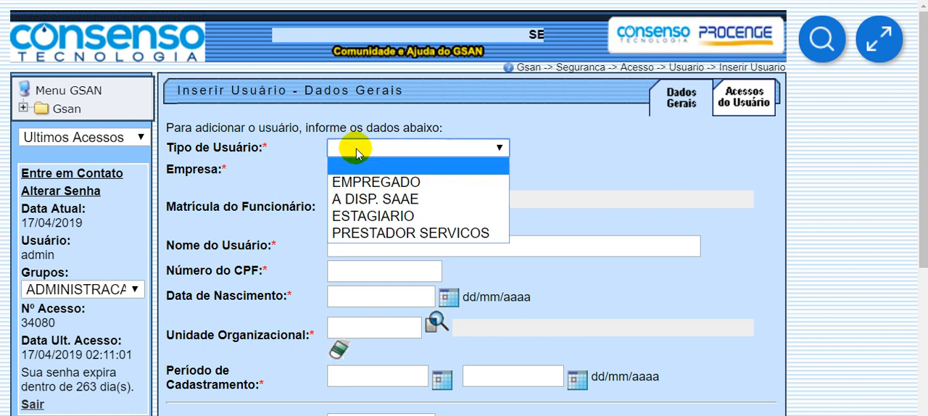
pyautogui.click(639, 198)
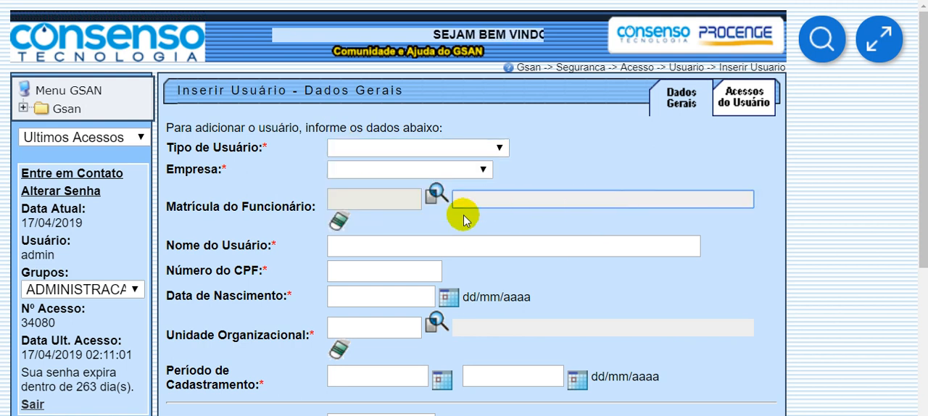
pyautogui.scroll(-3, 601, 302)
pyautogui.scroll(3, 600, 304)
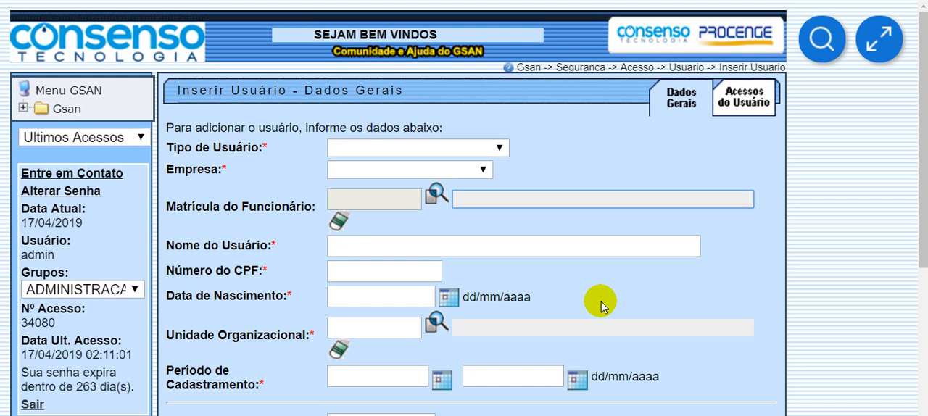
# - Set Tipo de Usuário to PRESTADOR SERVICOS and Empresa to EMPRESA 4
pyautogui.click(375, 148)
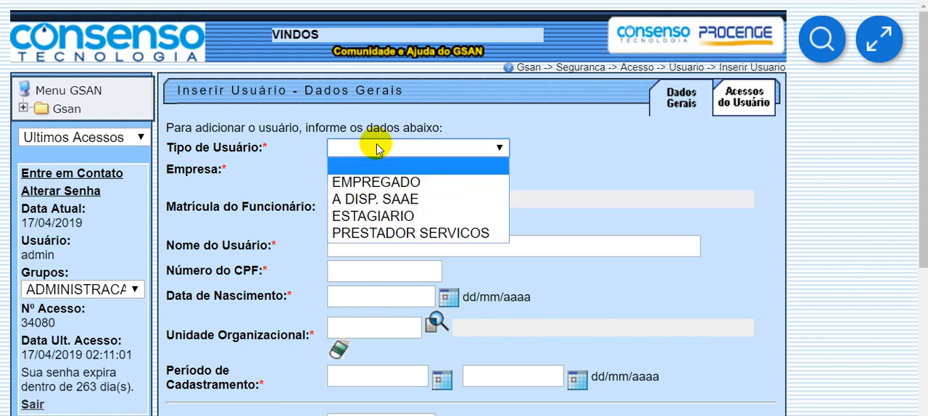
pyautogui.click(379, 236)
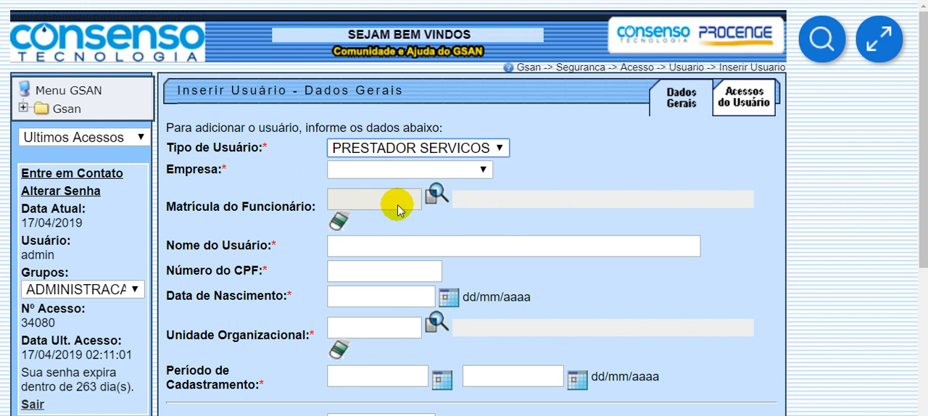
pyautogui.click(414, 254)
pyautogui.click(397, 208)
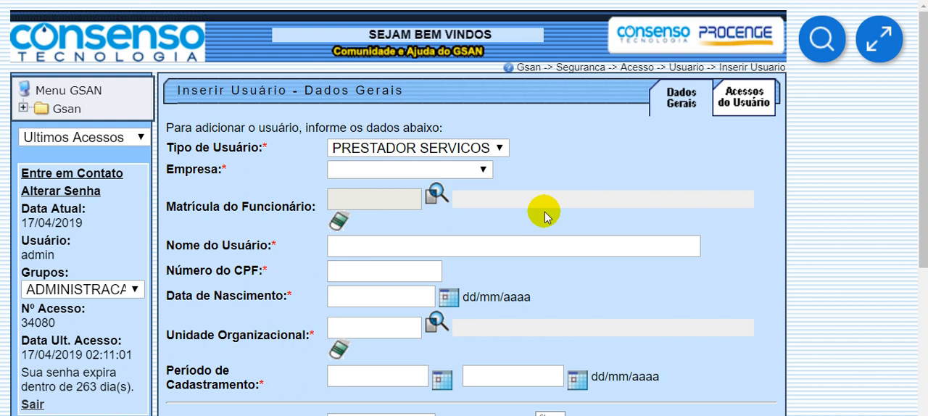
pyautogui.click(383, 171)
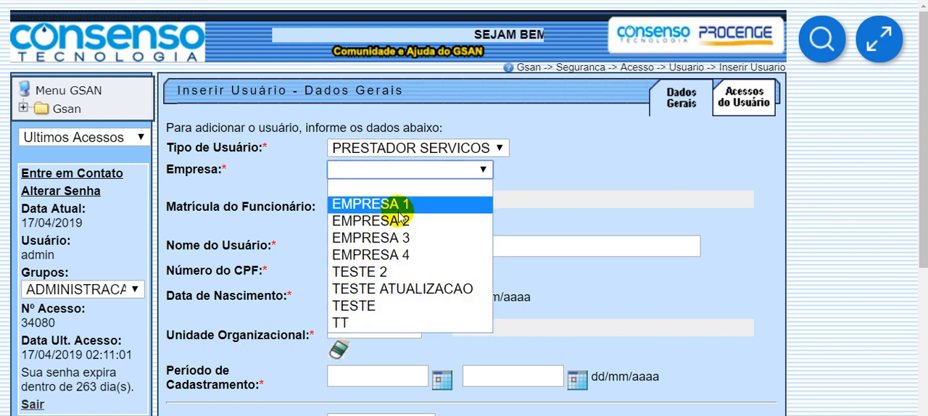
pyautogui.click(355, 254)
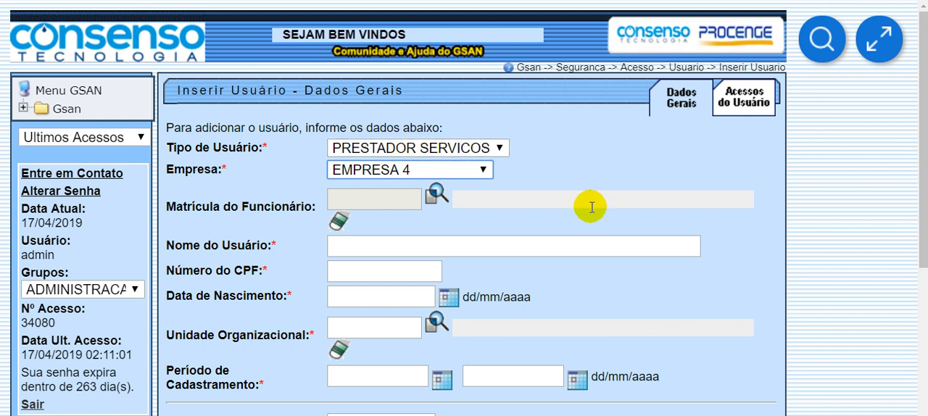
pyautogui.scroll(-3, 507, 288)
pyautogui.scroll(3, 824, 316)
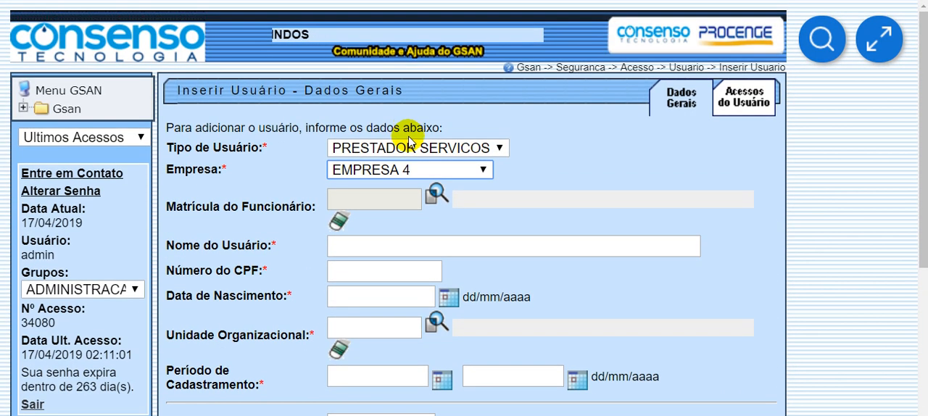
# - Change Tipo de Usuário to EMPREGADO and check the Empresa field
pyautogui.click(404, 150)
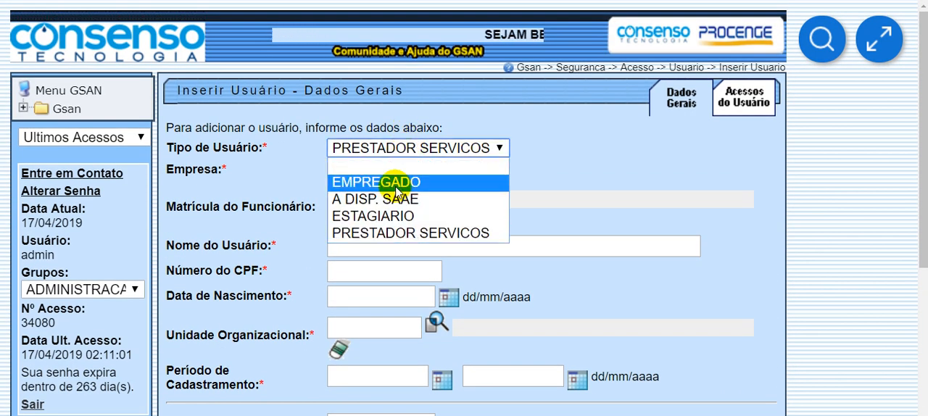
pyautogui.click(398, 182)
pyautogui.moveTo(208, 177); pyautogui.dragTo(363, 172)
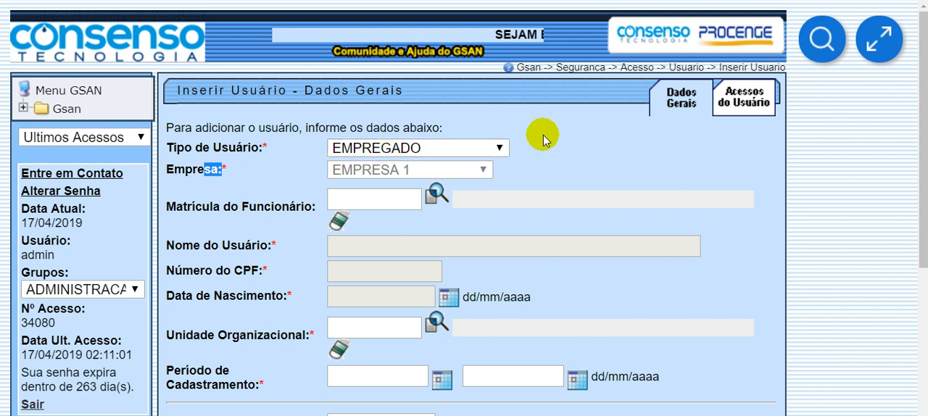
pyautogui.click(567, 158)
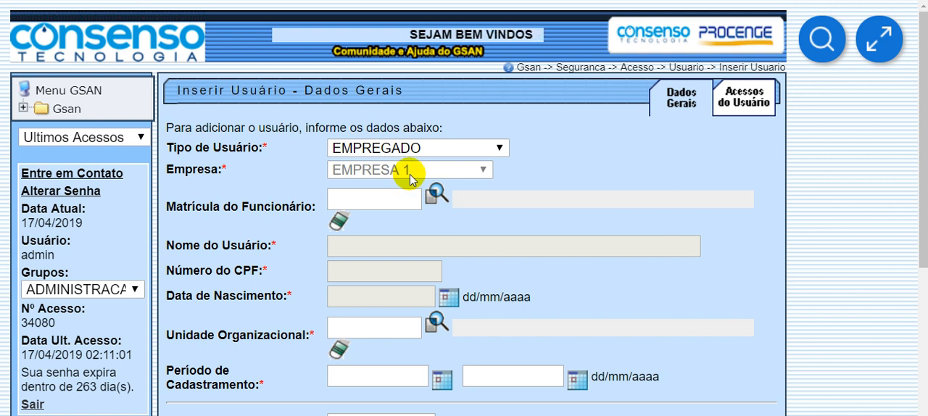
# - Enter the employee's registration number in Matrícula do Funcionário and submit it for lookup
pyautogui.click(395, 203)
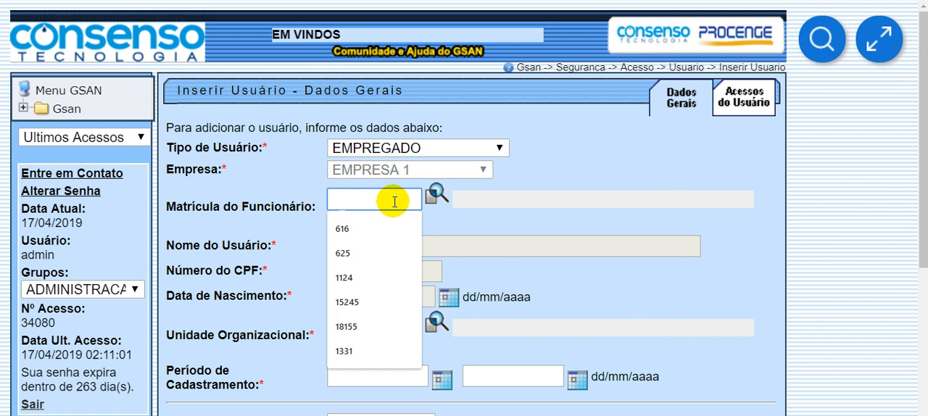
pyautogui.click(554, 157)
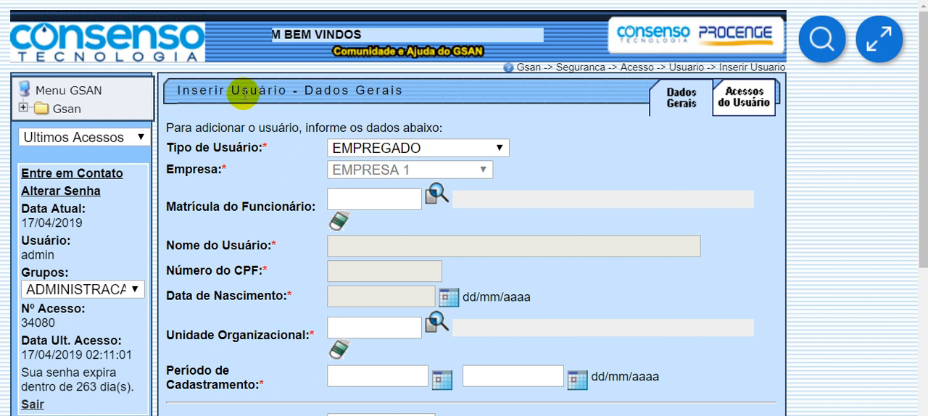
pyautogui.moveTo(243, 91); pyautogui.dragTo(297, 93)
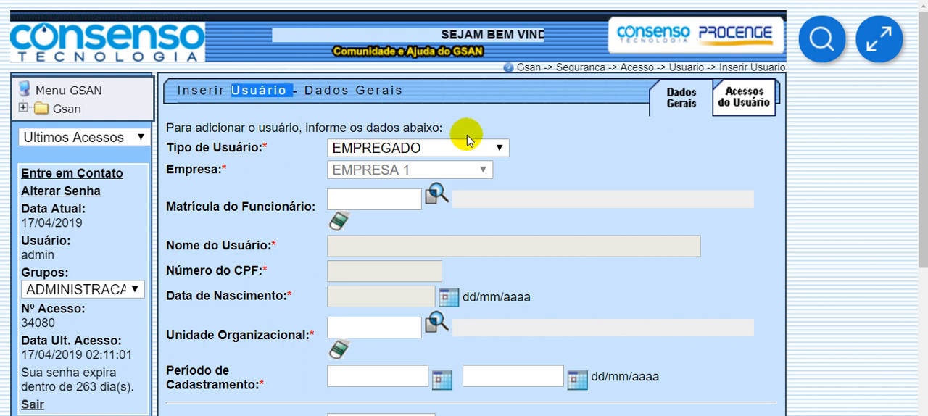
pyautogui.click(362, 196)
pyautogui.write('123456789')
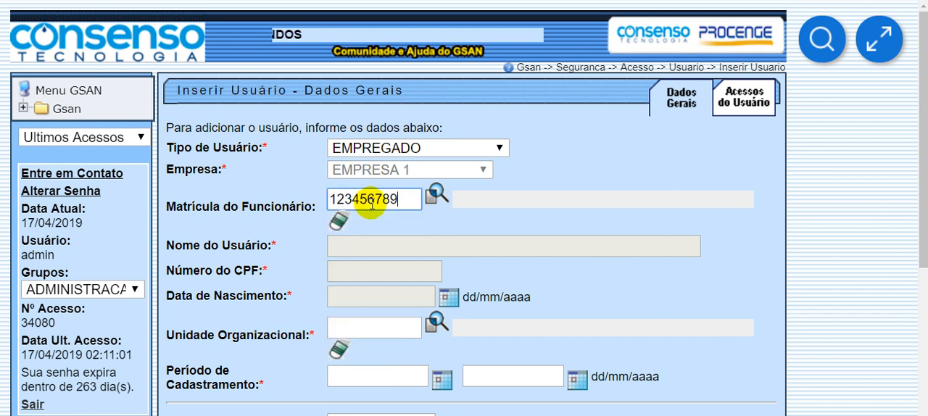
pyautogui.press('Return')
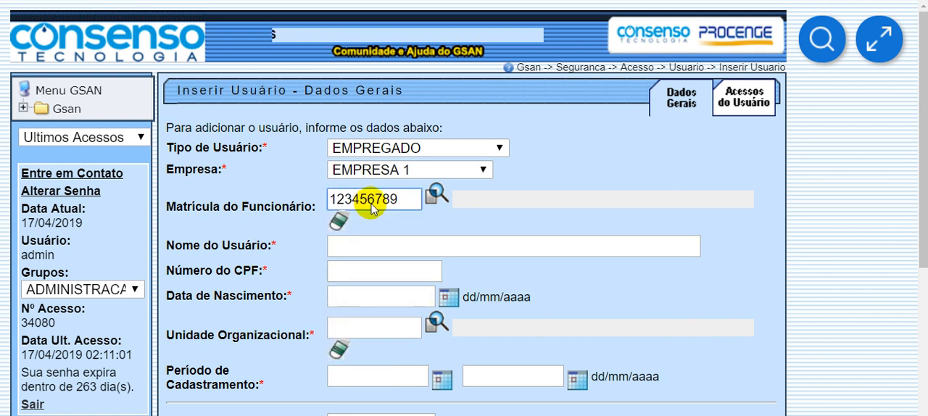
# - Check the Nome do Usuário, Número do CPF and Data de Nascimento fields filled in from the employee's registration
pyautogui.scroll(-1, 592, 223)
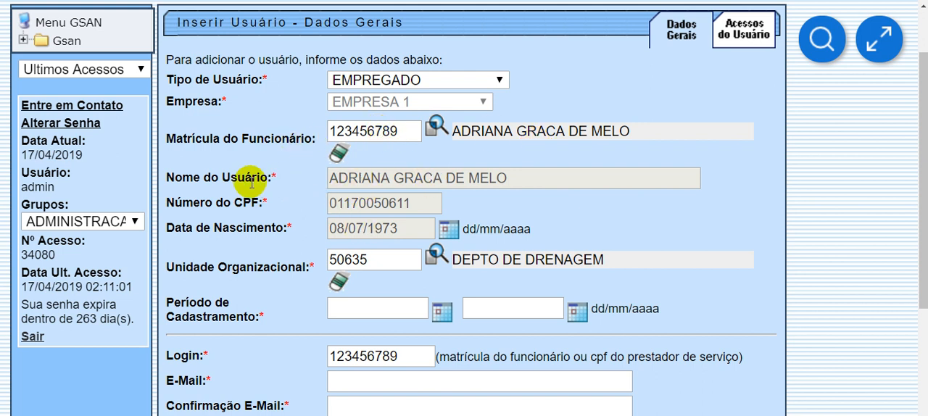
pyautogui.moveTo(245, 178); pyautogui.dragTo(258, 178)
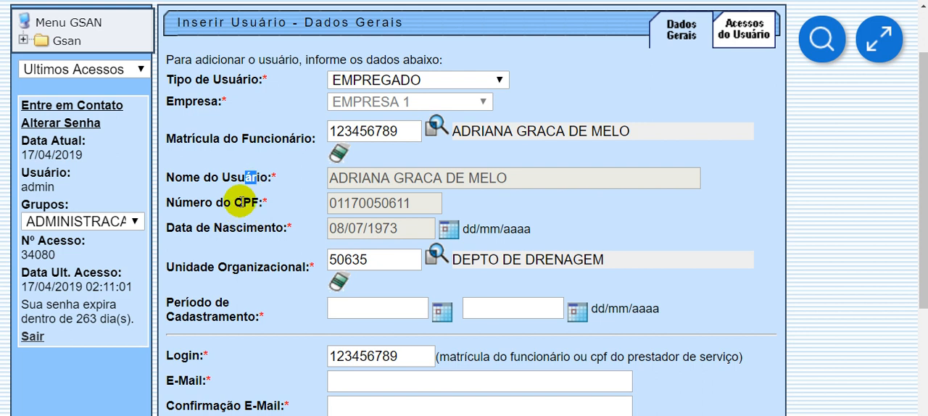
pyautogui.click(302, 192)
pyautogui.moveTo(276, 137); pyautogui.dragTo(308, 141)
pyautogui.click(294, 177)
pyautogui.moveTo(221, 206); pyautogui.dragTo(333, 224)
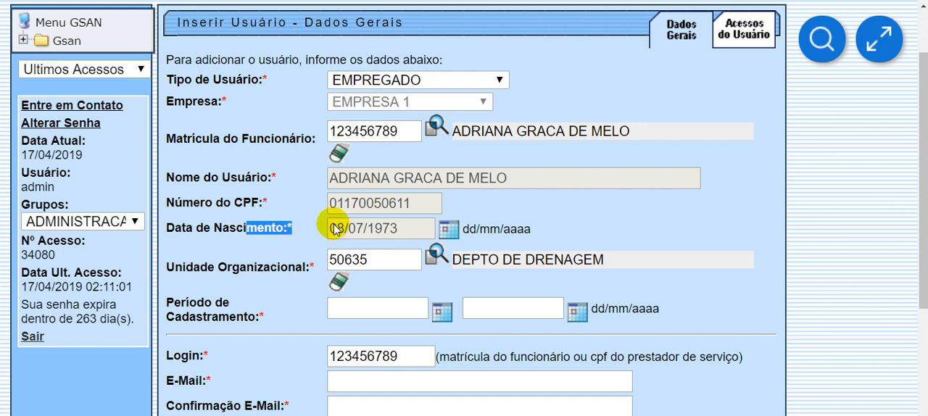
pyautogui.click(566, 214)
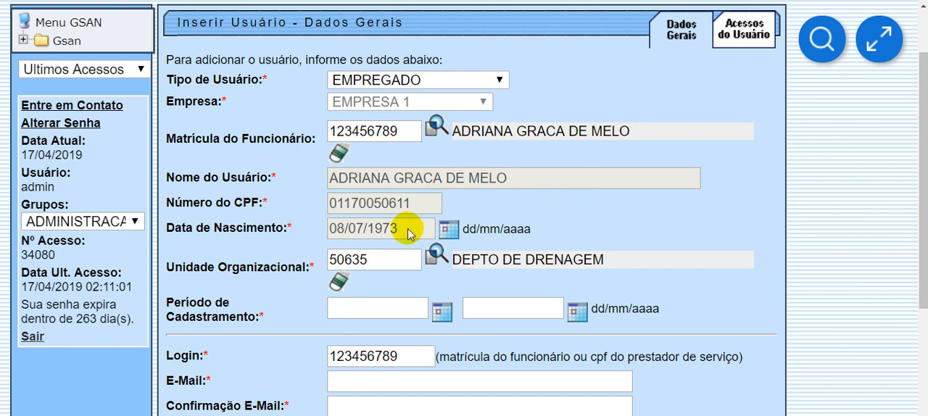
pyautogui.scroll(-2, 266, 245)
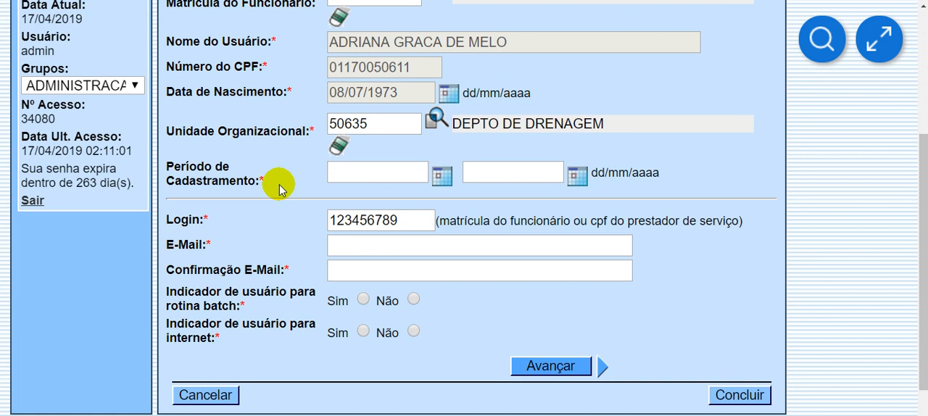
# - Open the Unidade Organizacional search form, look over its filter fields and close it without choosing a unit
pyautogui.click(373, 127)
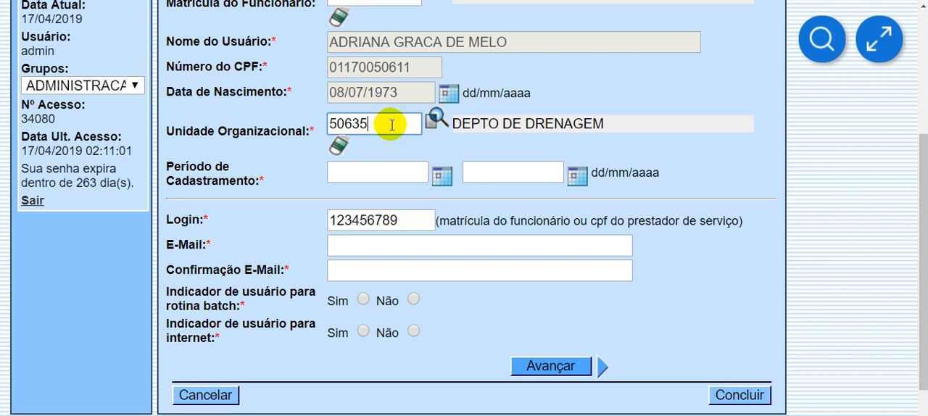
pyautogui.click(436, 118)
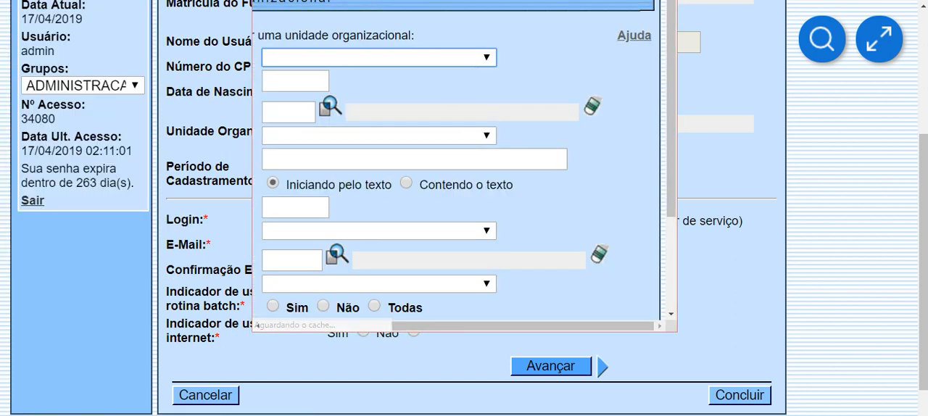
pyautogui.moveTo(499, 10)
pyautogui.mouseDown()
pyautogui.moveTo(551, 113)
pyautogui.moveTo(507, 16)
pyautogui.mouseUp()
pyautogui.scroll(-2, 512, 220)
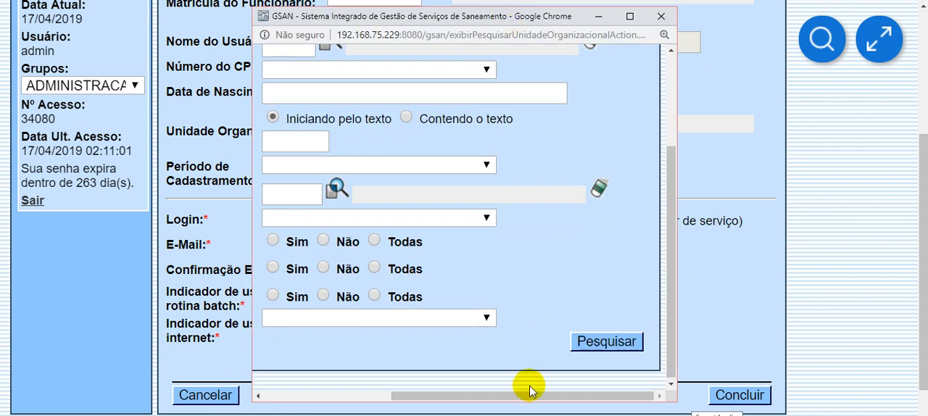
pyautogui.moveTo(487, 401); pyautogui.dragTo(352, 394)
pyautogui.scroll(2, 435, 217)
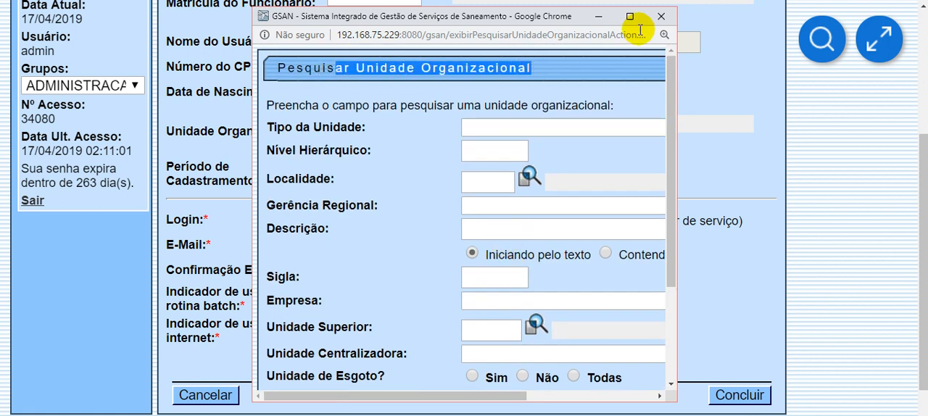
pyautogui.click(661, 16)
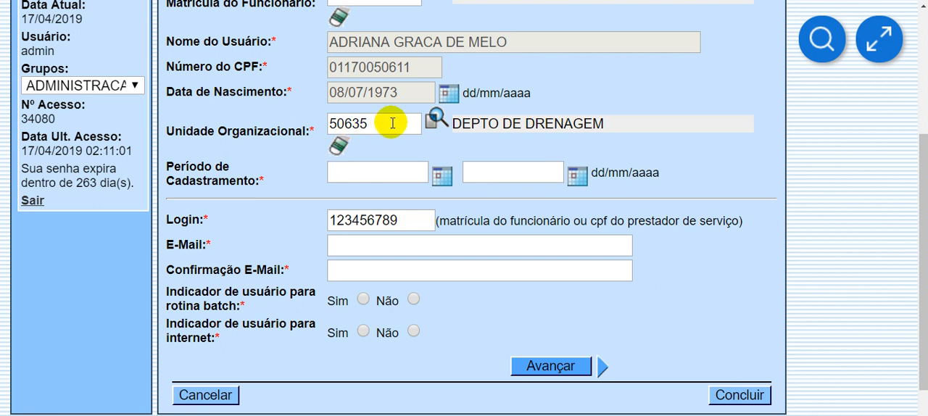
# - Set Período de Cadastramento from 17/04/2019 to 17/10/2019
pyautogui.click(377, 174)
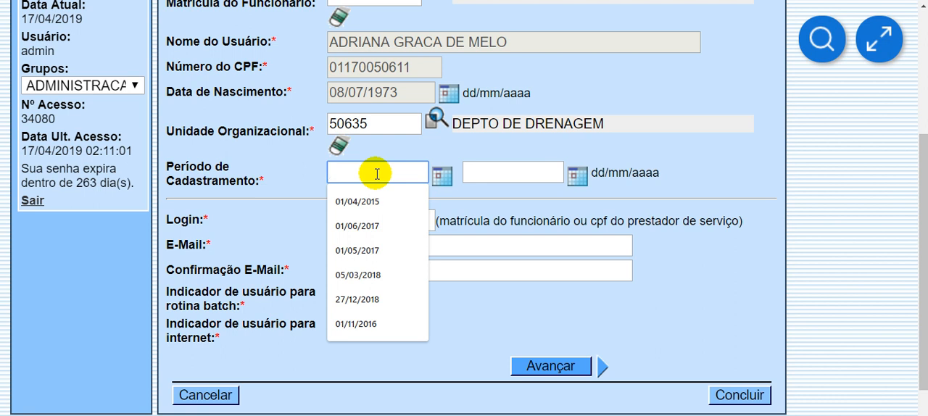
pyautogui.scroll(3, 551, 95)
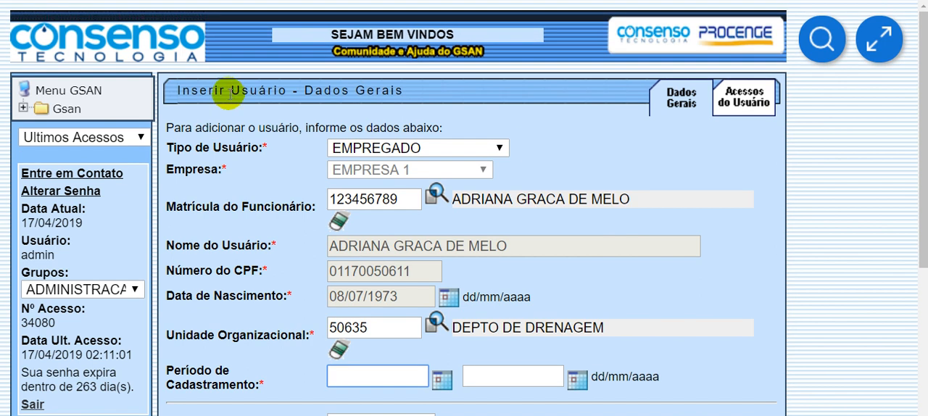
pyautogui.doubleClick(228, 94)
pyautogui.scroll(-4, 414, 165)
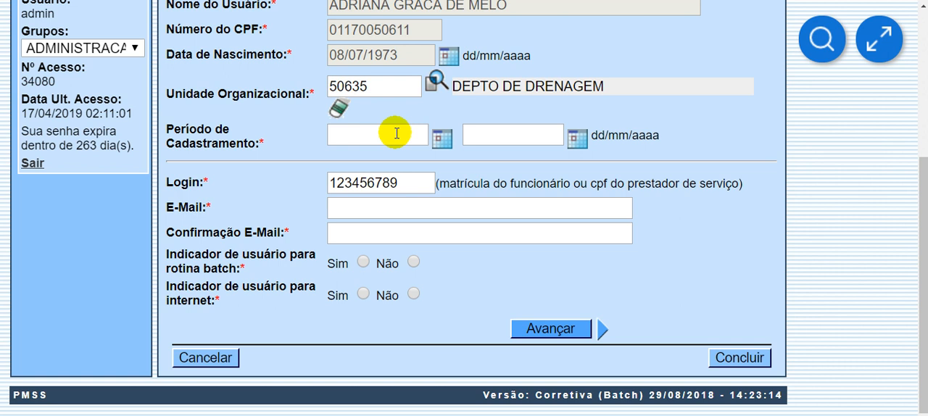
pyautogui.scroll(4, 528, 99)
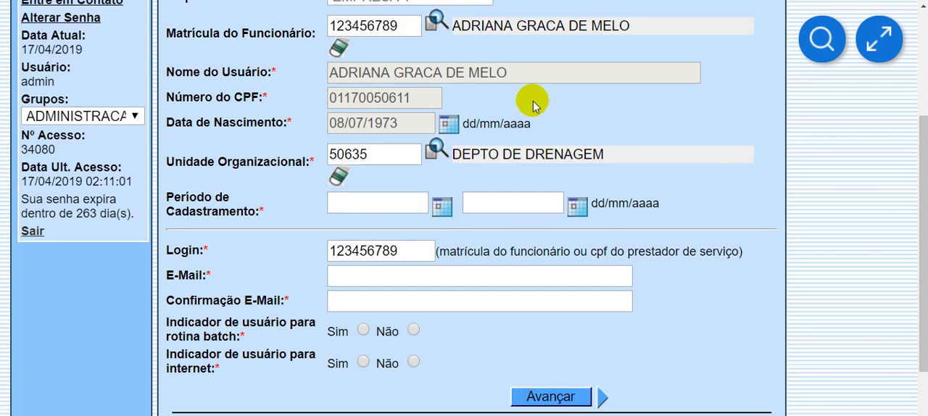
pyautogui.scroll(-4, 444, 234)
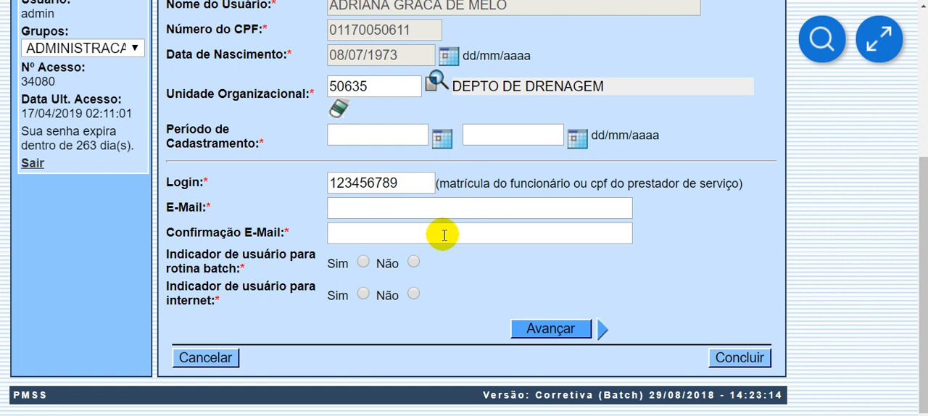
pyautogui.click(371, 133)
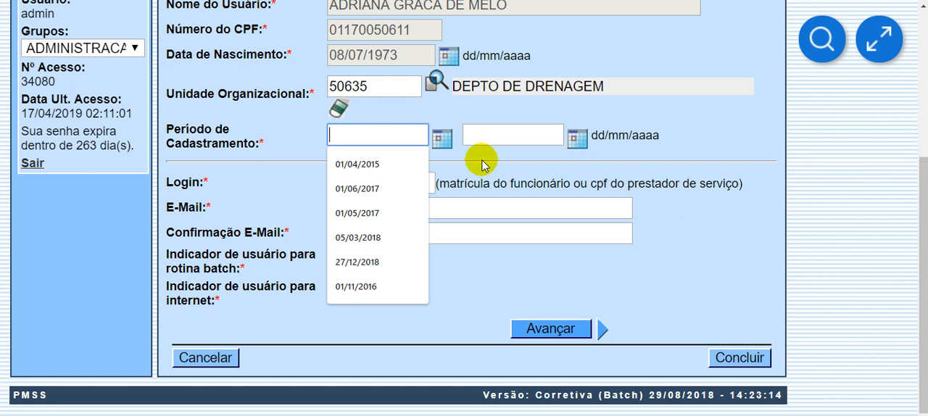
pyautogui.write('17/04/201')
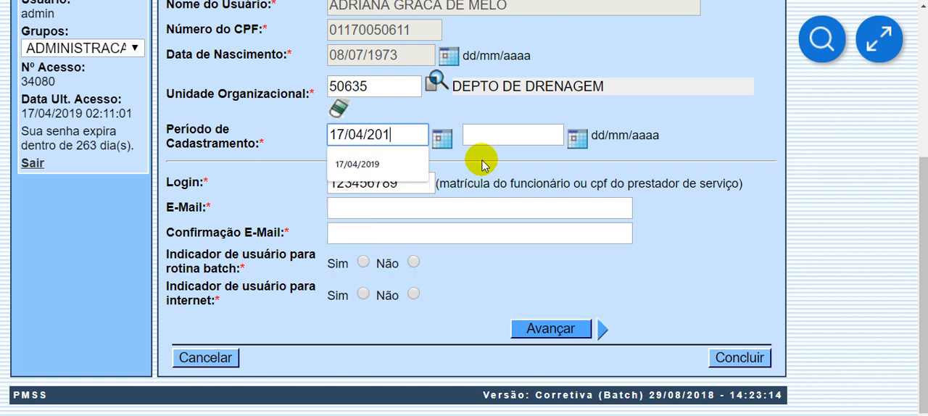
pyautogui.write('9')
pyautogui.click(522, 134)
pyautogui.write('17/10/')
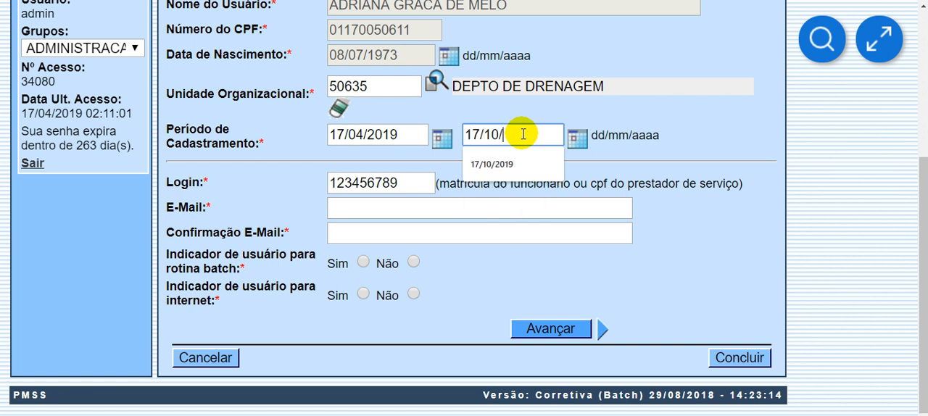
pyautogui.write('2019')
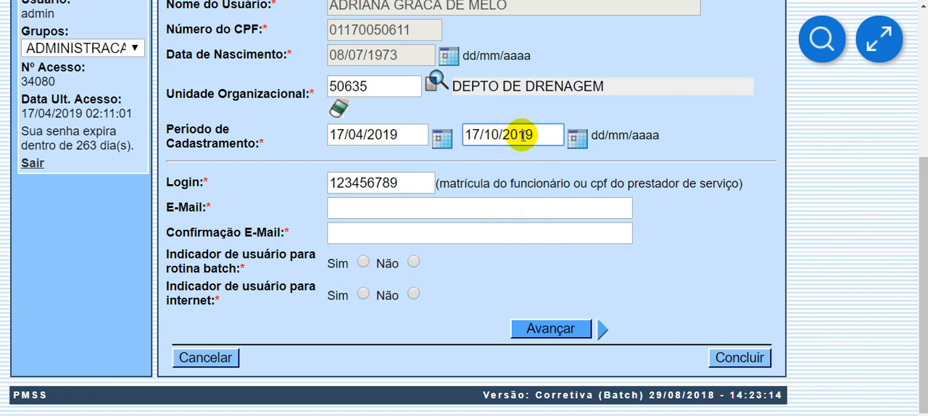
pyautogui.click(525, 110)
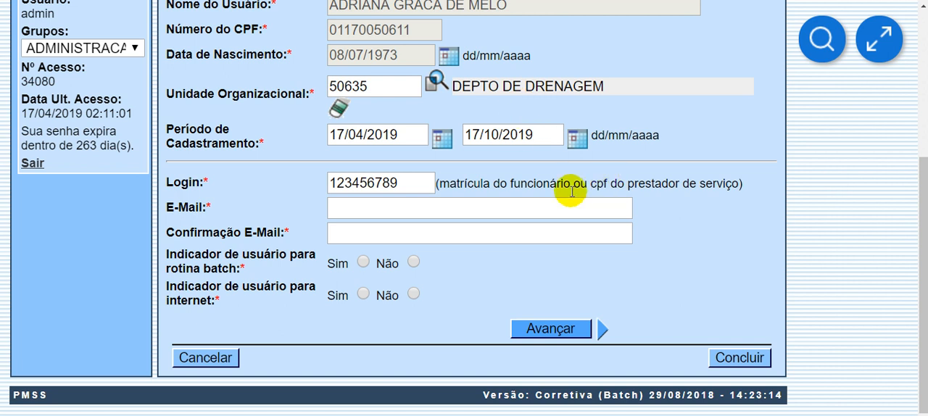
# - Examine the Login field and its hint, comparing it with the Matrícula do Funcionário field and the user type
pyautogui.click(409, 183)
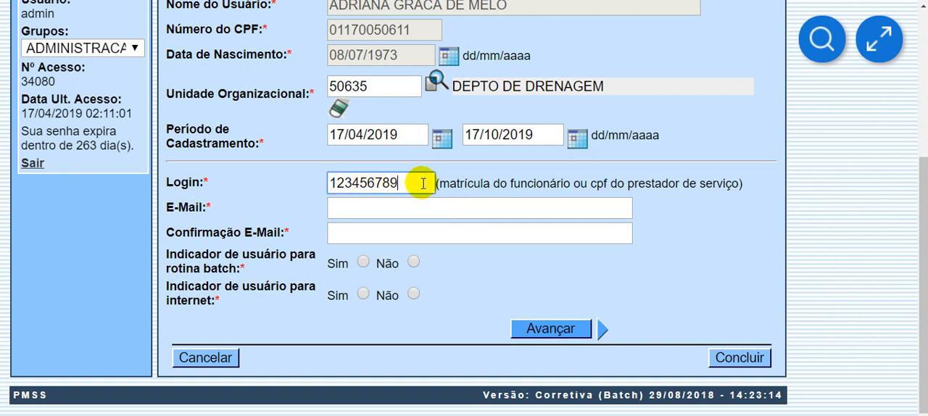
pyautogui.moveTo(457, 183); pyautogui.dragTo(582, 184)
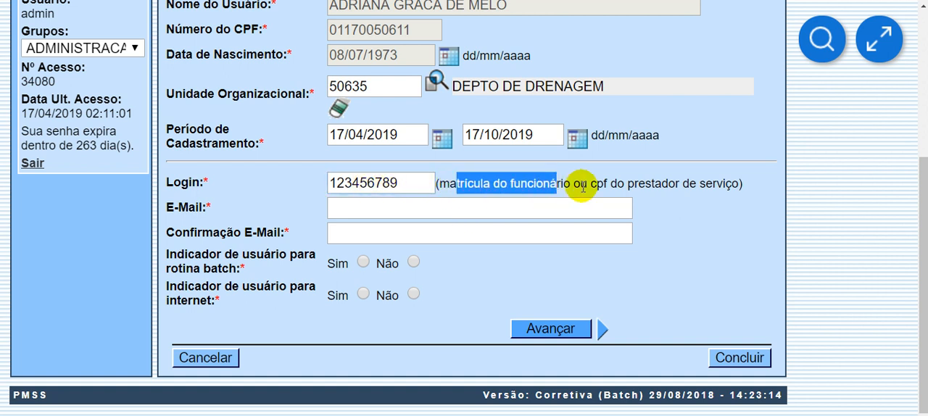
pyautogui.scroll(3, 338, 182)
pyautogui.scroll(-3, 508, 232)
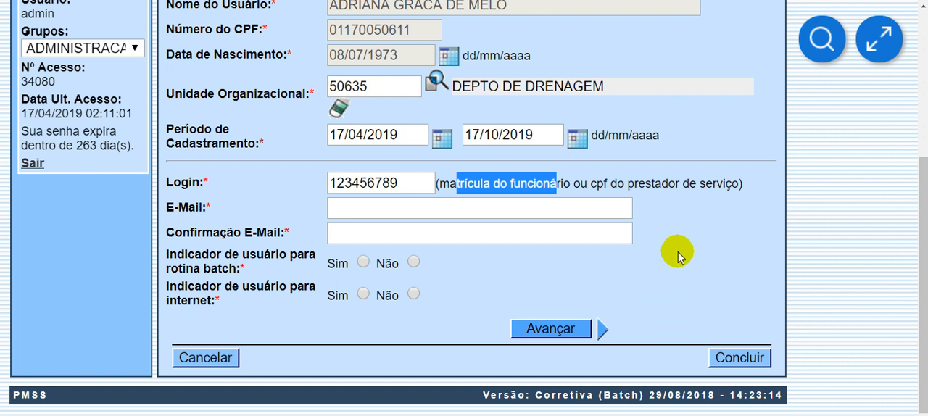
pyautogui.click(593, 184)
pyautogui.doubleClick(593, 185)
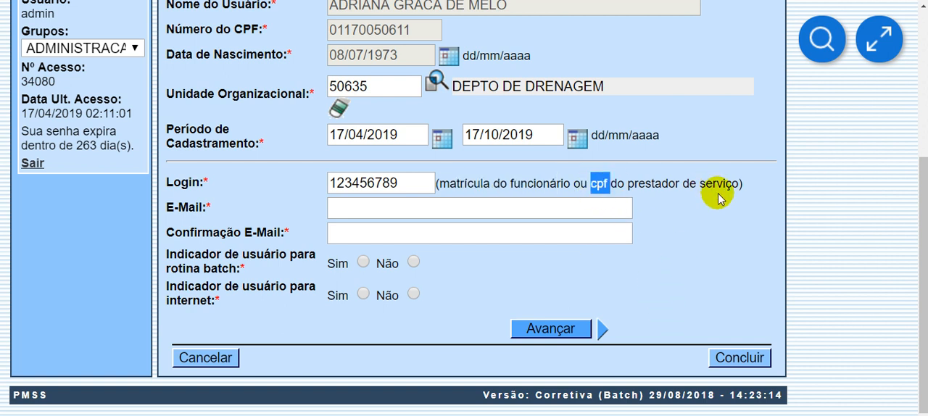
pyautogui.scroll(4, 727, 229)
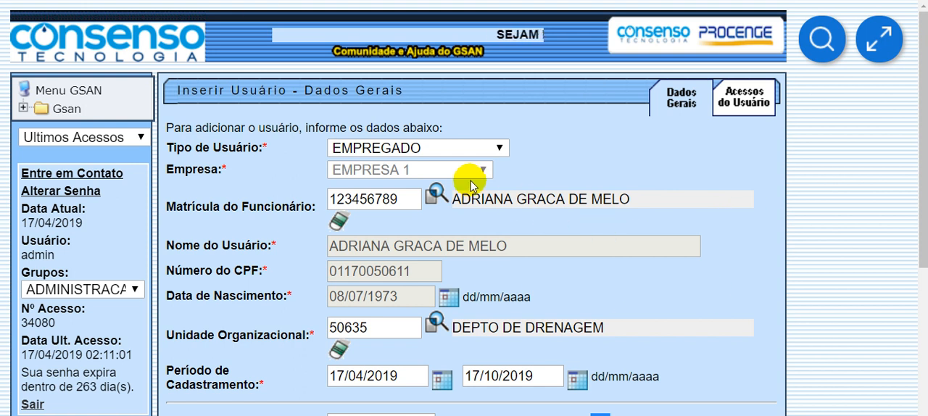
pyautogui.moveTo(239, 207); pyautogui.dragTo(275, 208)
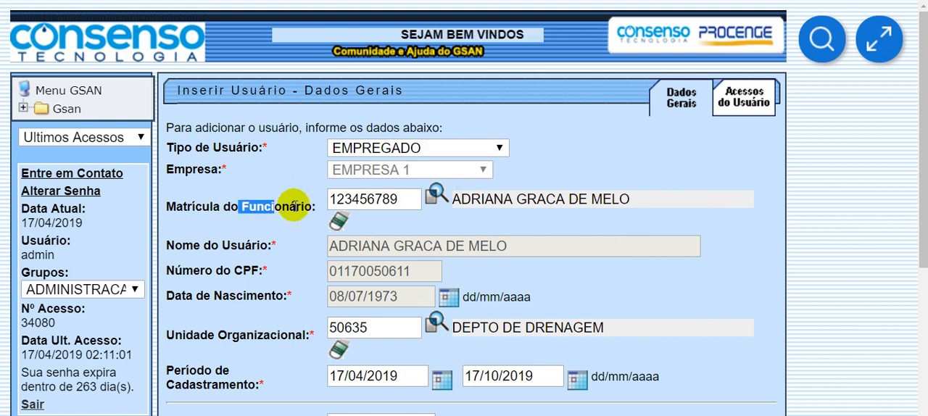
pyautogui.scroll(-3, 742, 284)
pyautogui.scroll(3, 654, 231)
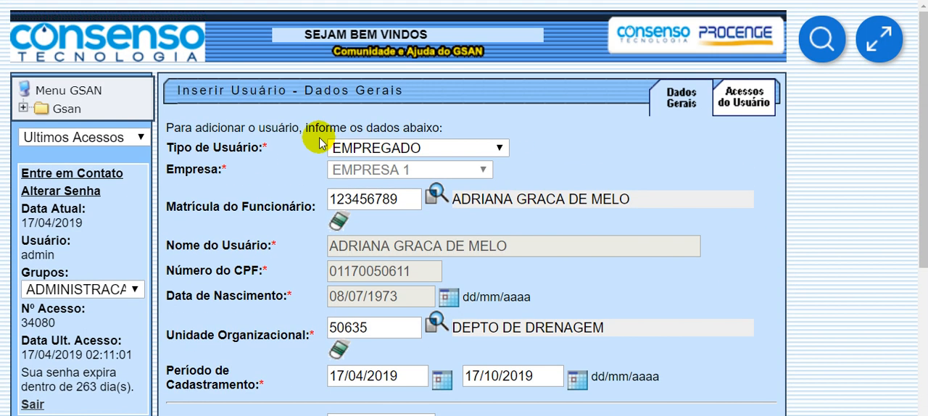
pyautogui.scroll(-3, 721, 234)
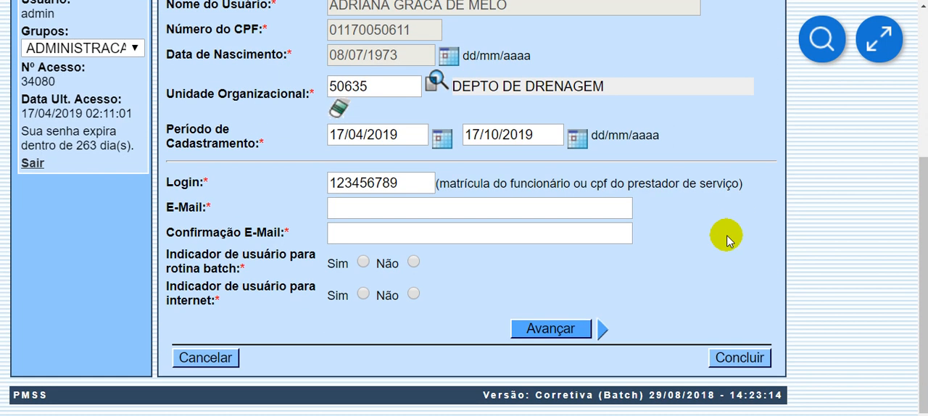
pyautogui.moveTo(595, 185); pyautogui.dragTo(628, 184)
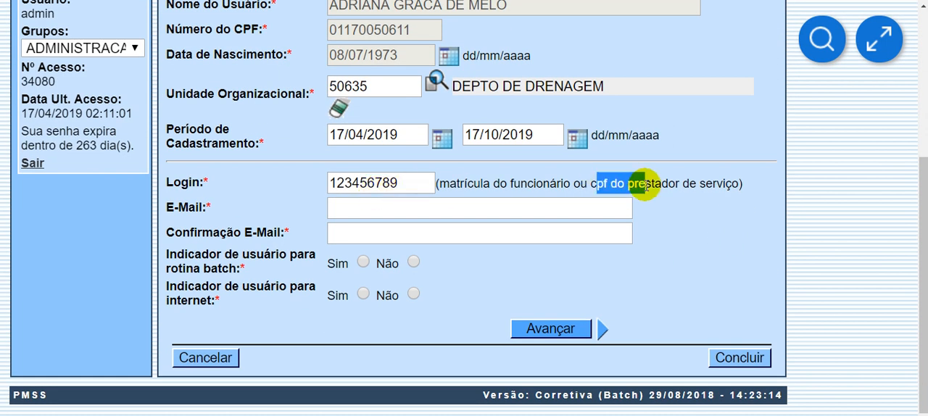
pyautogui.click(651, 186)
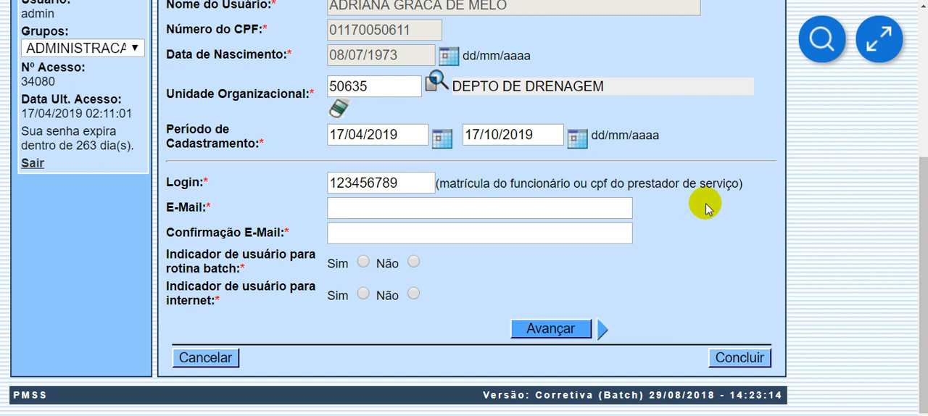
# - Fill in the employee's e-mail and its confirmation, and set the user indicators for rotina batch and internet to Não
pyautogui.click(553, 208)
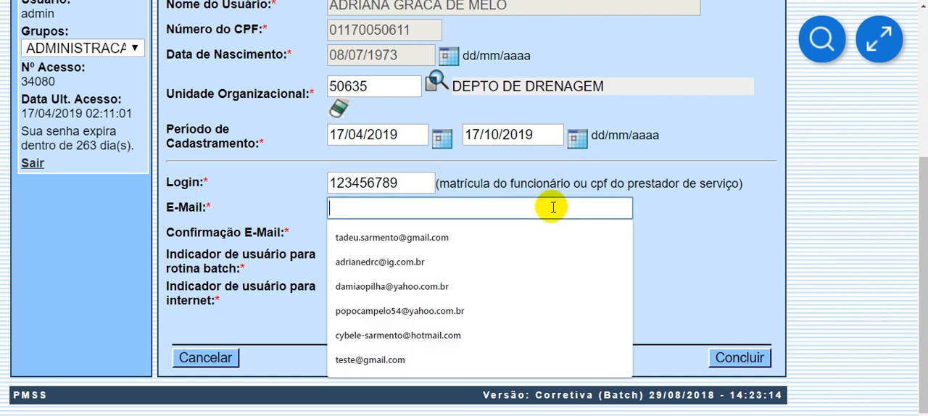
pyautogui.click(448, 239)
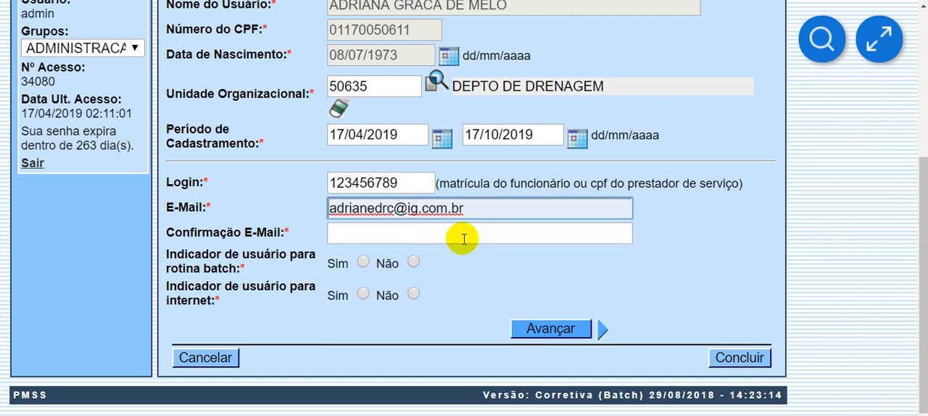
pyautogui.click(409, 234)
pyautogui.click(434, 294)
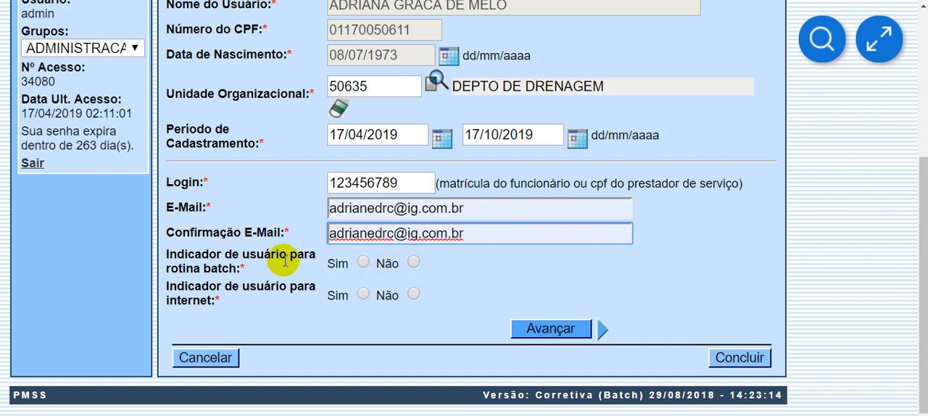
pyautogui.click(414, 264)
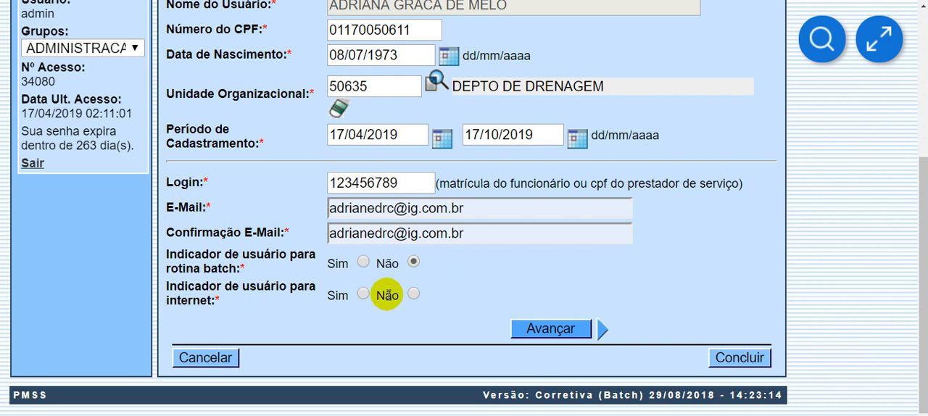
pyautogui.click(413, 295)
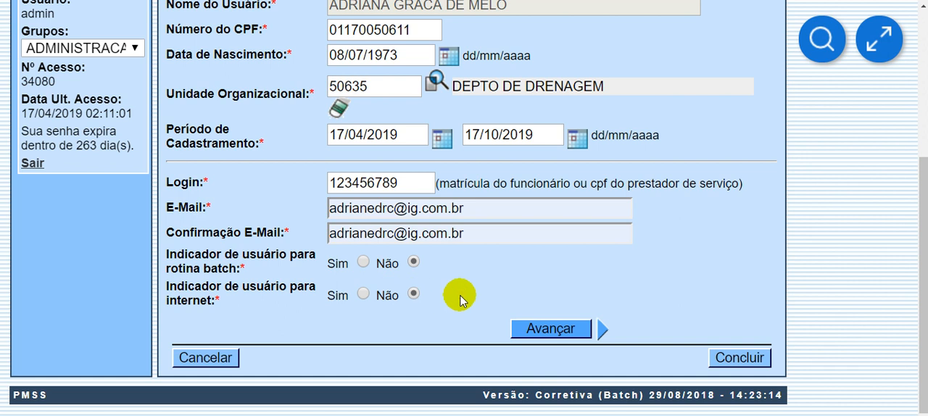
# - Review the completed Dados Gerais form and go to the Acessos do Usuário section
pyautogui.scroll(3, 524, 280)
pyautogui.scroll(-3, 525, 280)
pyautogui.scroll(3, 525, 281)
pyautogui.scroll(-3, 724, 232)
pyautogui.scroll(3, 721, 223)
pyautogui.click(721, 92)
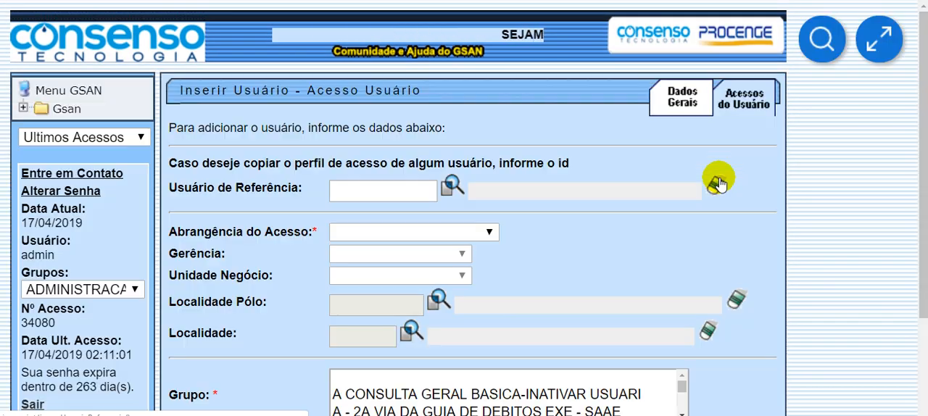
# - Examine the Acesso Usuário form's title, its instructions and the Usuário de Referência option for copying an access profile
pyautogui.scroll(-2, 707, 174)
pyautogui.scroll(2, 695, 166)
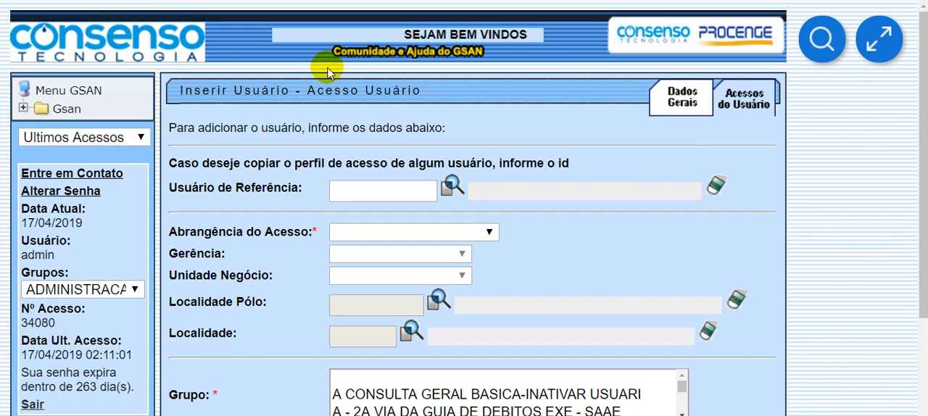
pyautogui.moveTo(261, 129); pyautogui.dragTo(464, 131)
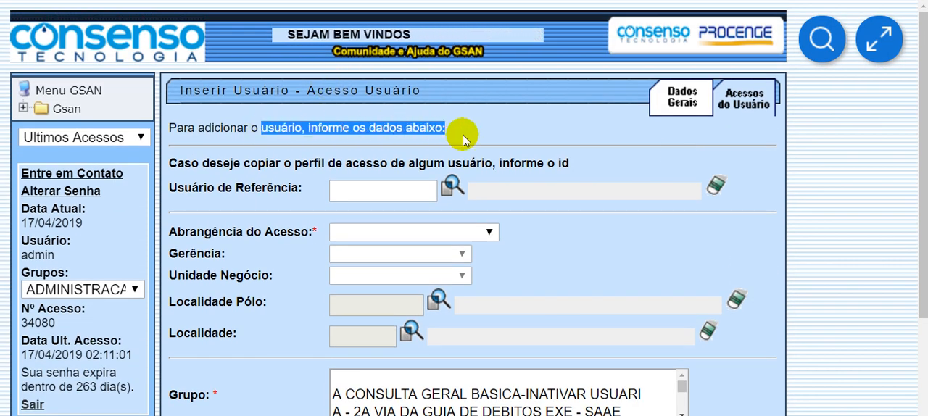
pyautogui.click(517, 128)
pyautogui.moveTo(307, 93); pyautogui.dragTo(420, 92)
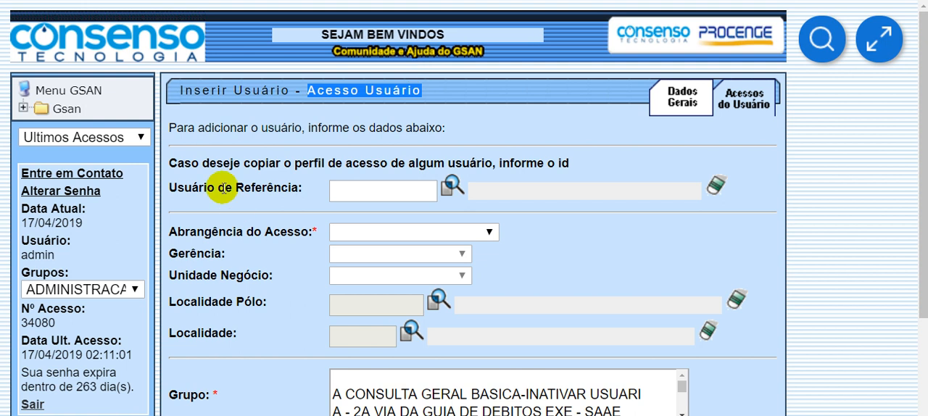
pyautogui.moveTo(204, 165); pyautogui.dragTo(590, 166)
pyautogui.click(588, 165)
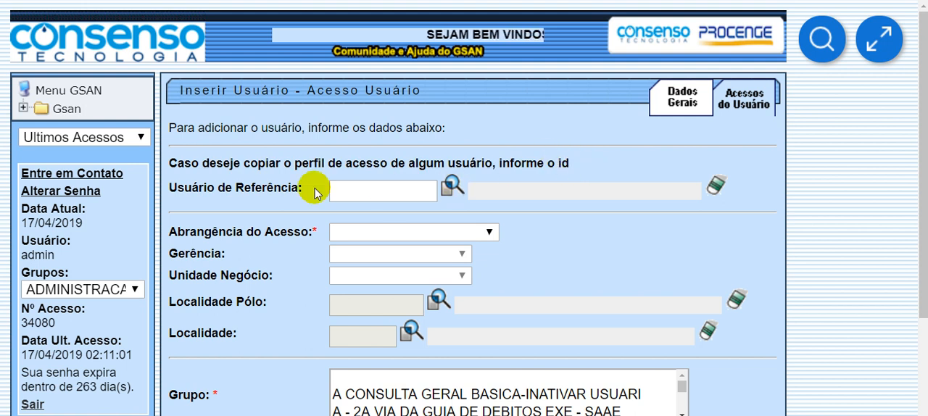
pyautogui.moveTo(247, 191); pyautogui.dragTo(307, 193)
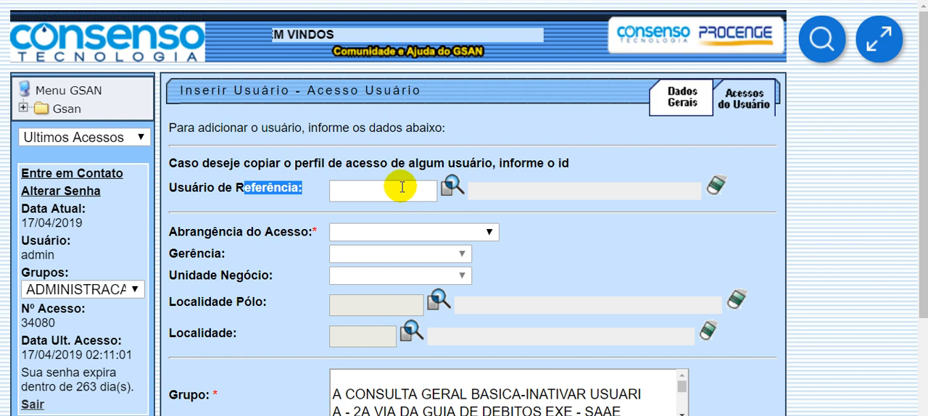
# - Search for users of type EMPREGADO and choose the first CONSENSO TECNOLOGIA result as Usuário de Referência
pyautogui.click(401, 187)
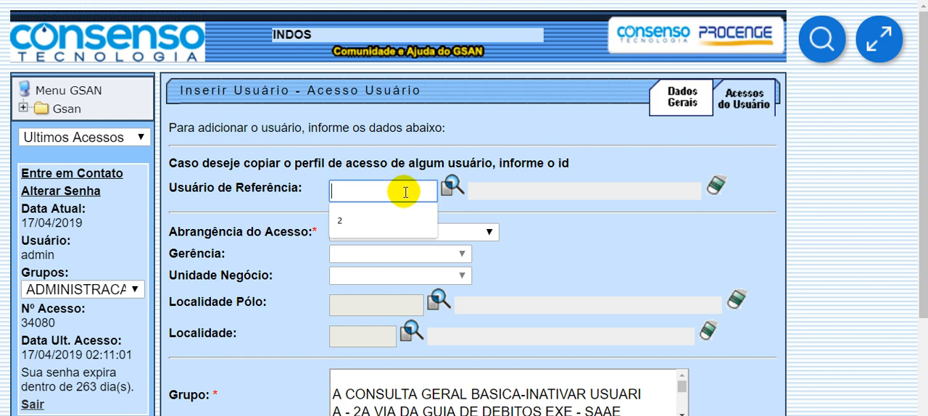
pyautogui.click(448, 190)
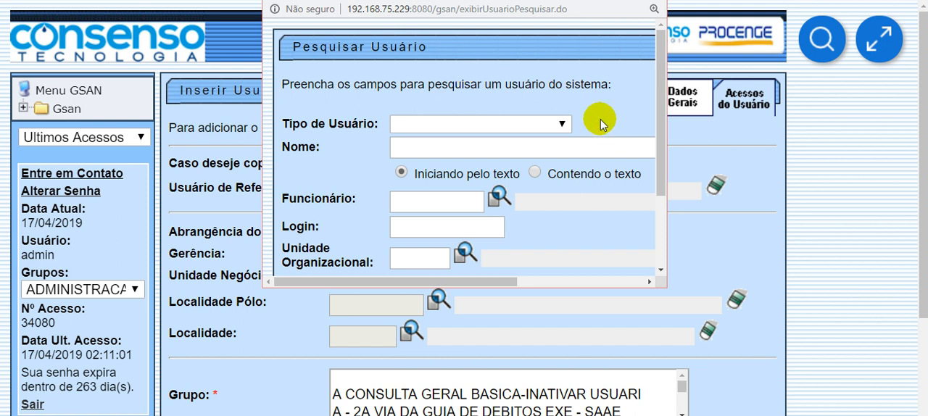
pyautogui.scroll(-3, 565, 116)
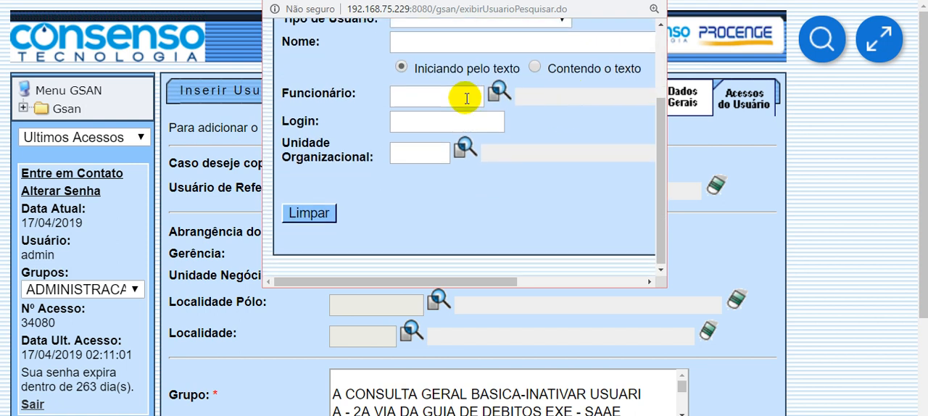
pyautogui.scroll(3, 464, 95)
pyautogui.click(424, 86)
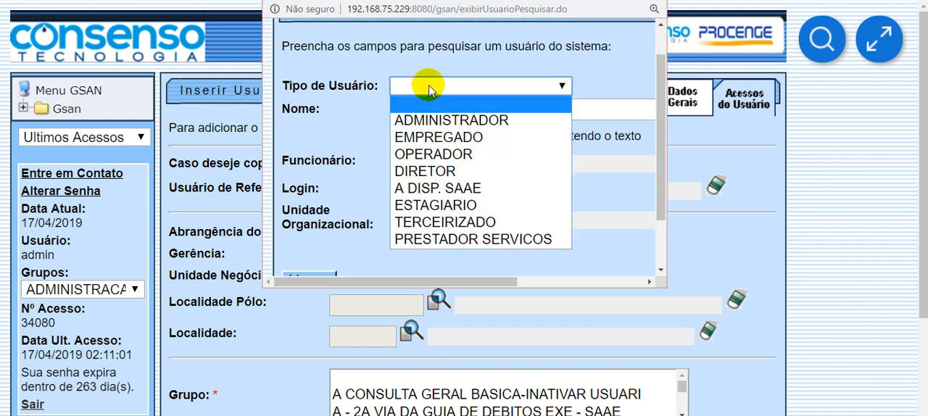
pyautogui.click(439, 137)
pyautogui.scroll(-3, 549, 166)
pyautogui.moveTo(493, 288); pyautogui.dragTo(596, 288)
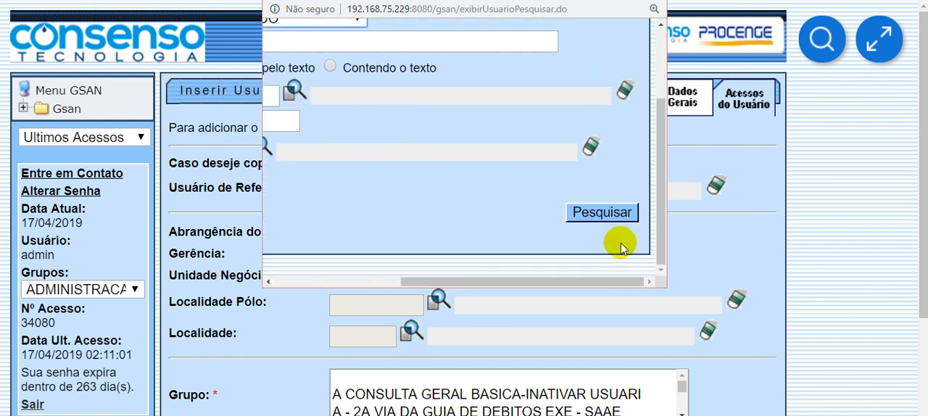
pyautogui.click(617, 209)
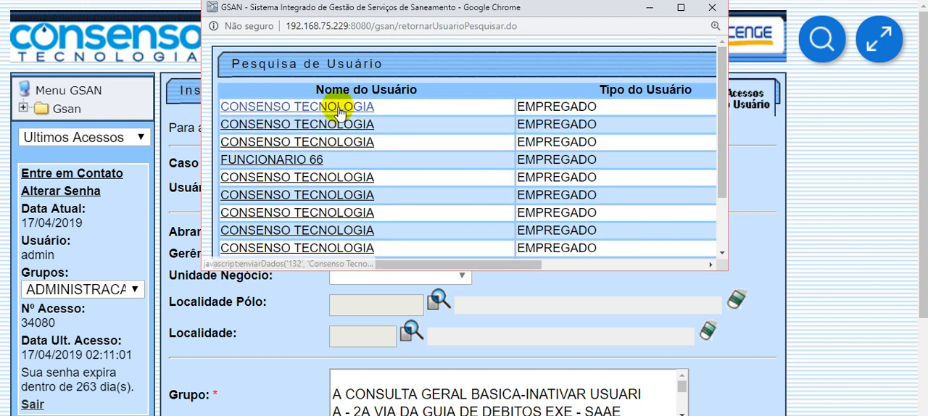
pyautogui.click(281, 107)
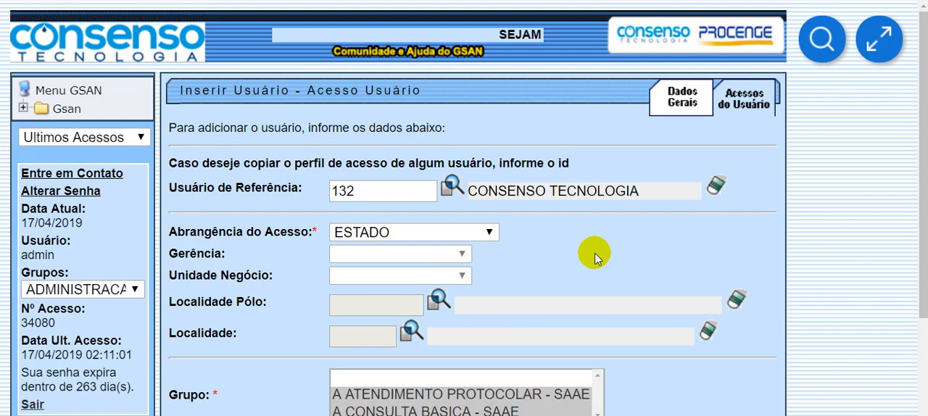
# - Examine the Abrangência do Acesso setting copied from the reference user and its related scope fields
pyautogui.scroll(-2, 408, 182)
pyautogui.scroll(2, 269, 94)
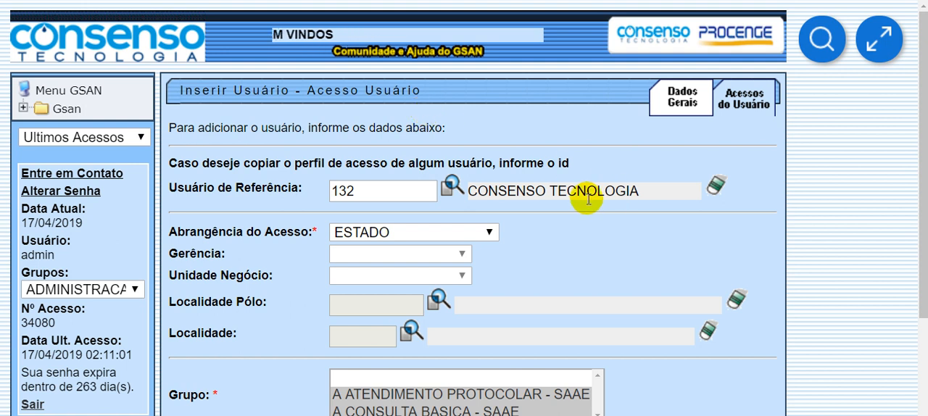
pyautogui.scroll(-2, 558, 241)
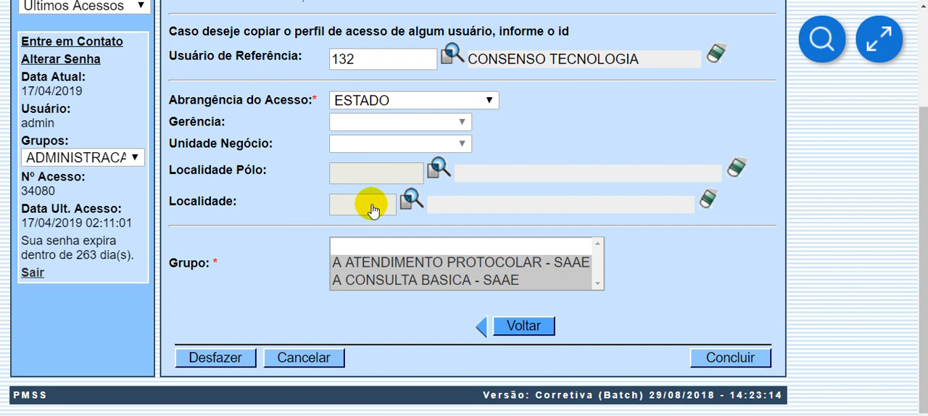
pyautogui.moveTo(254, 98); pyautogui.dragTo(325, 97)
pyautogui.click(534, 138)
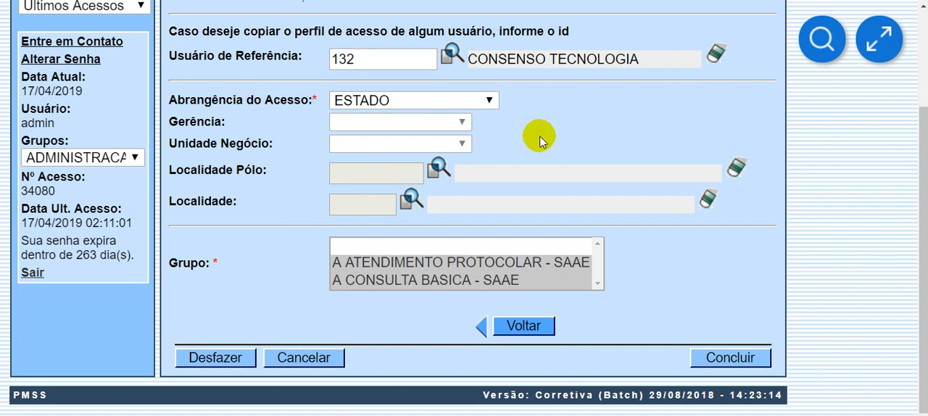
pyautogui.scroll(2, 534, 139)
pyautogui.click(451, 232)
pyautogui.click(441, 234)
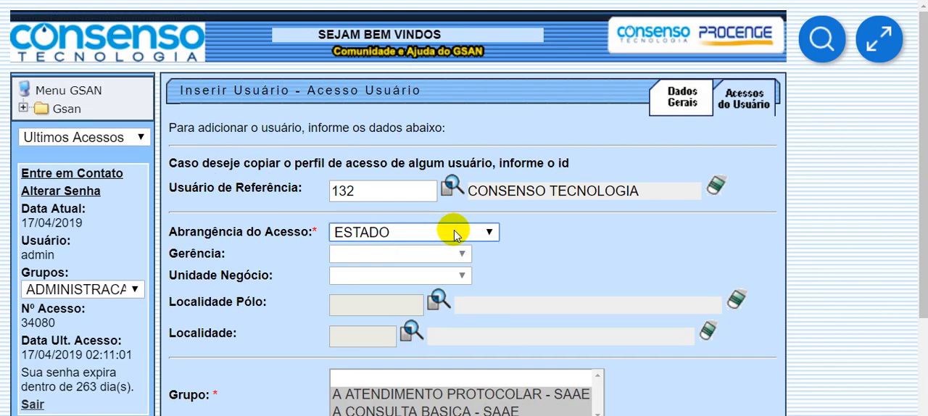
# - Examine the Grupo entries copied from the reference user and review the rest of the Acesso Usuário form
pyautogui.scroll(-1, 442, 232)
pyautogui.scroll(-1, 425, 206)
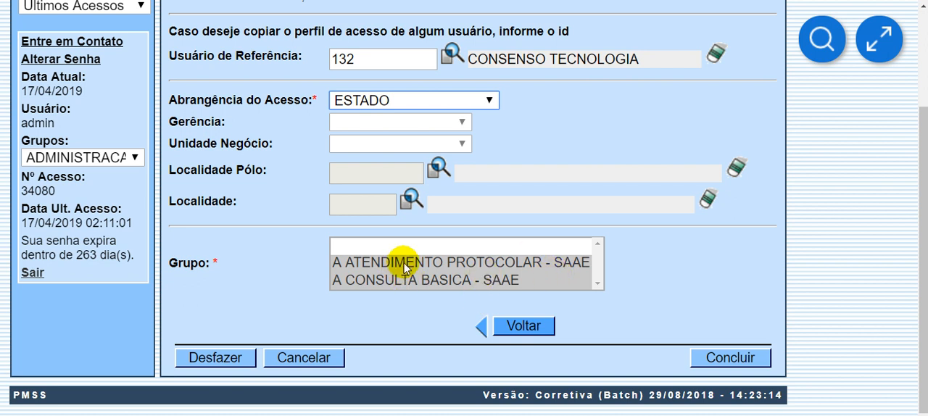
pyautogui.scroll(2, 637, 279)
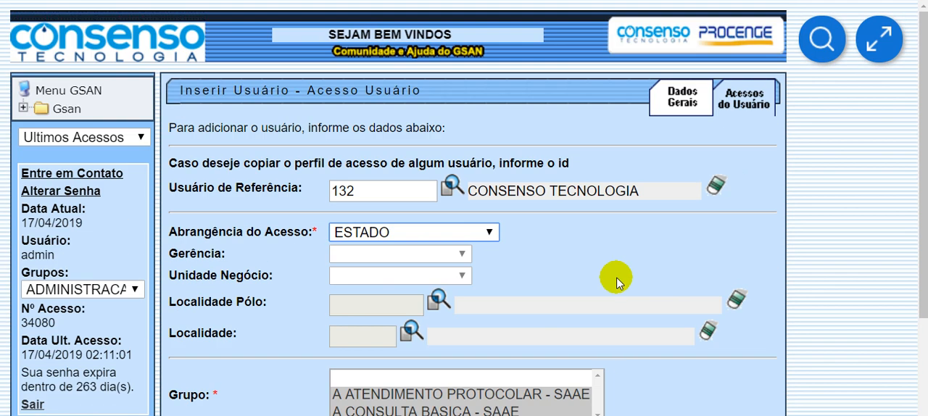
pyautogui.scroll(-2, 609, 281)
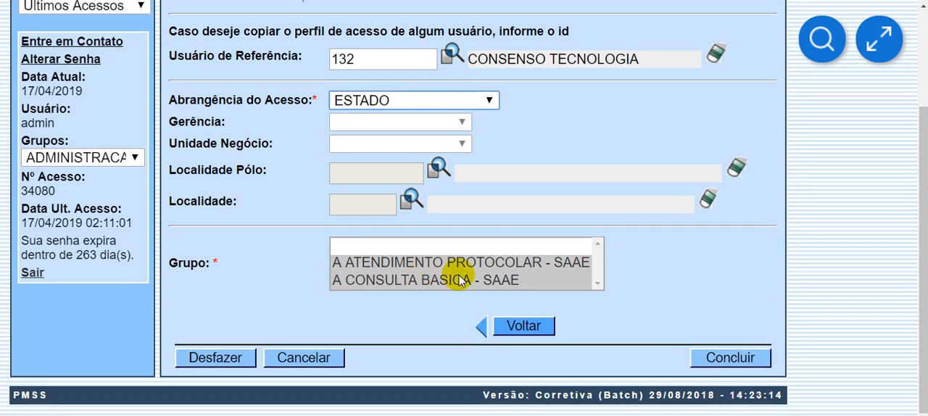
pyautogui.scroll(2, 659, 284)
pyautogui.moveTo(296, 89); pyautogui.dragTo(466, 92)
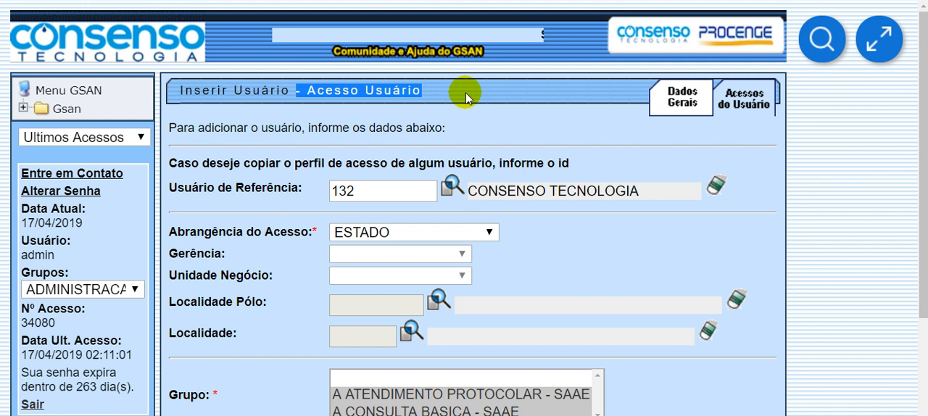
pyautogui.scroll(-1, 455, 124)
pyautogui.scroll(-1, 454, 125)
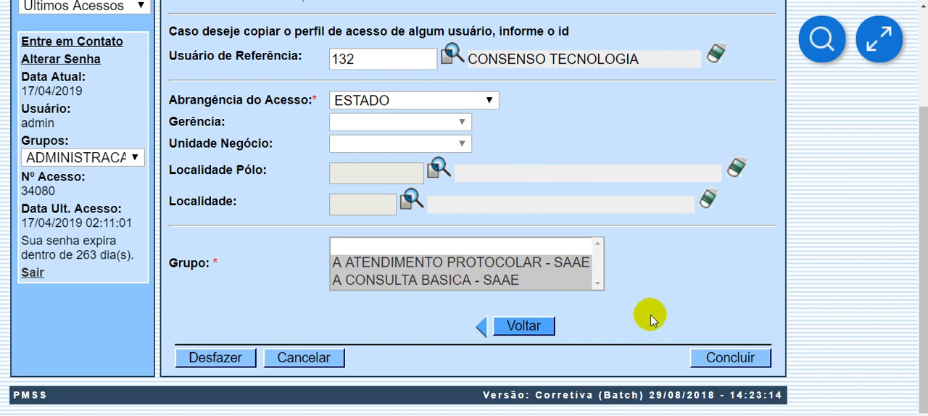
pyautogui.scroll(2, 621, 287)
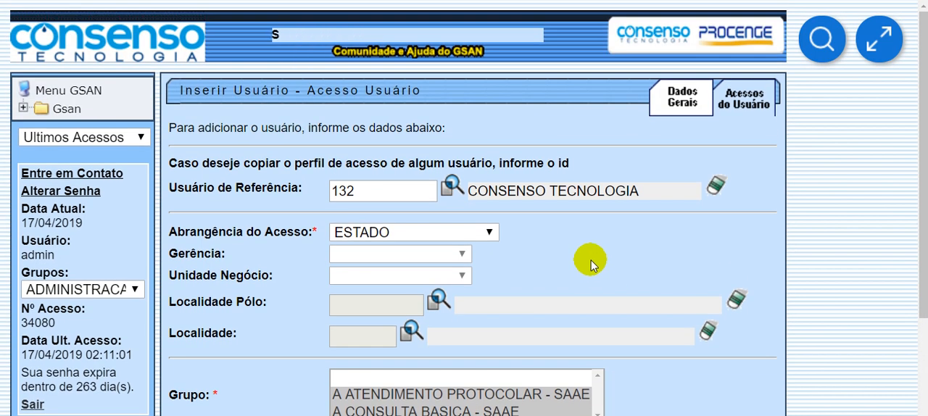
pyautogui.scroll(-1, 529, 213)
pyautogui.scroll(1, 435, 213)
# - Clear the Usuário de Referência from the access form
pyautogui.moveTo(235, 186); pyautogui.dragTo(304, 189)
pyautogui.click(305, 190)
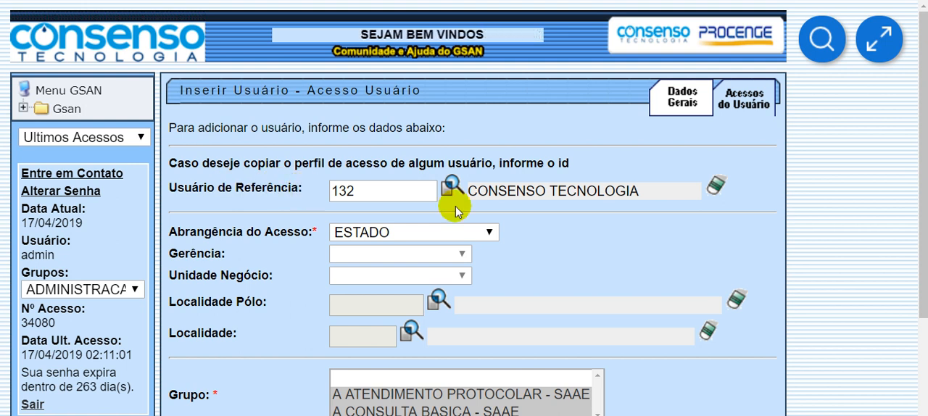
pyautogui.click(718, 188)
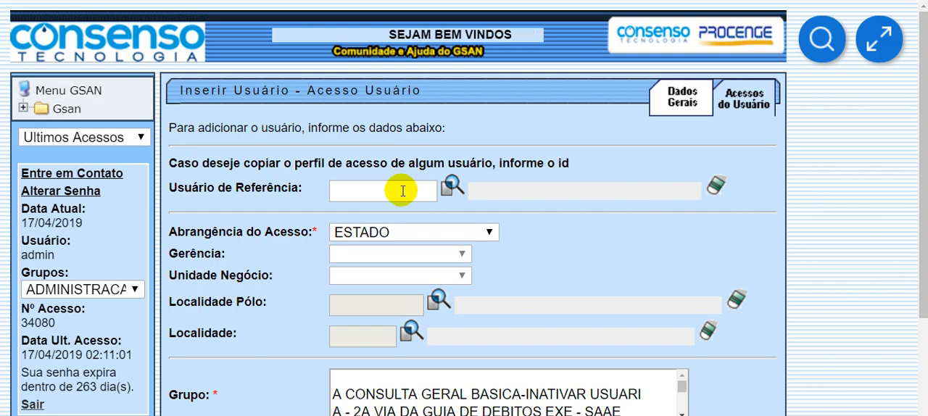
# - Set Abrangência do Acesso to GERENCIA REGIONAL and choose SAAE-SOROCABA as the Gerência
pyautogui.moveTo(250, 233); pyautogui.dragTo(355, 239)
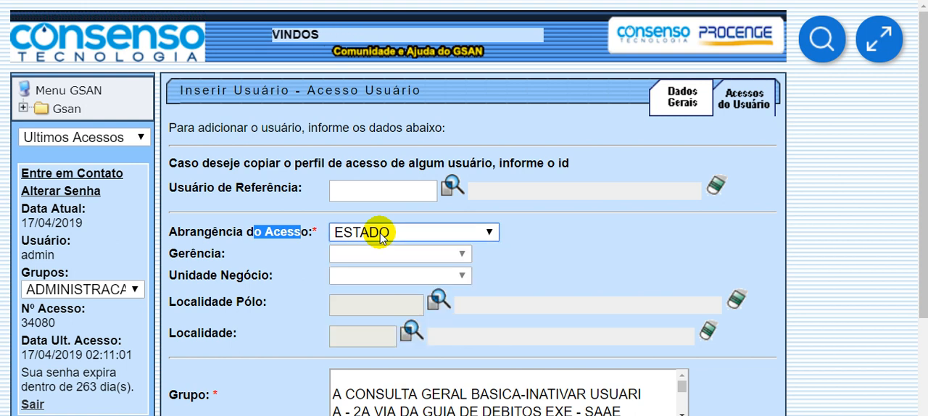
pyautogui.click(373, 234)
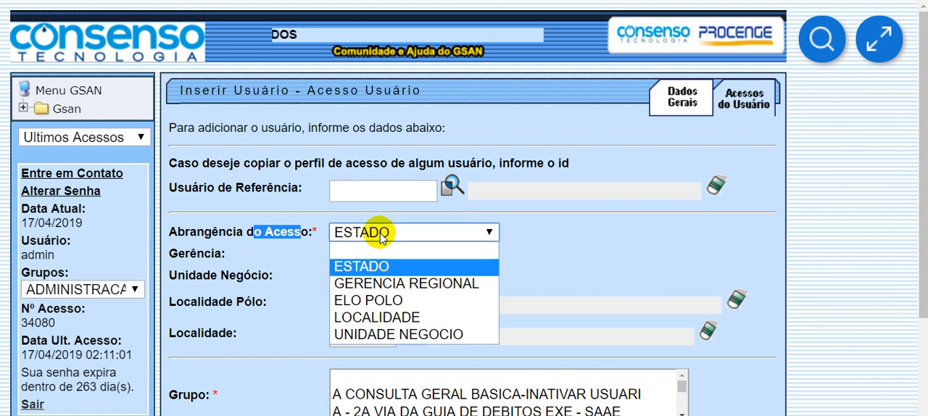
pyautogui.click(388, 283)
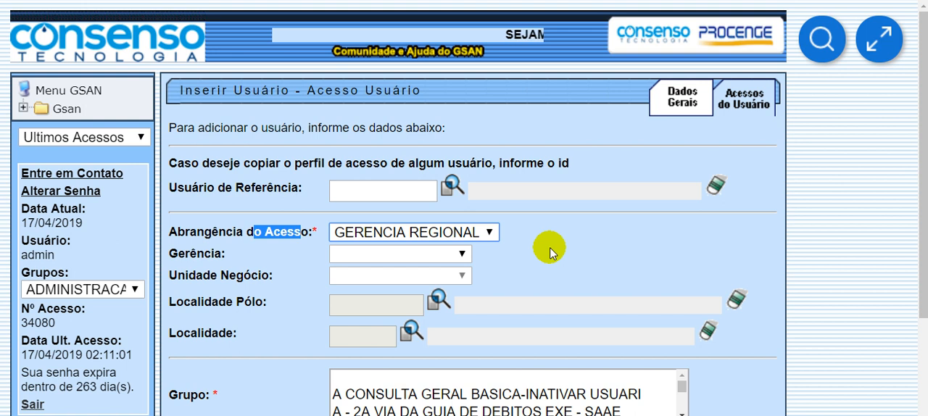
pyautogui.click(566, 240)
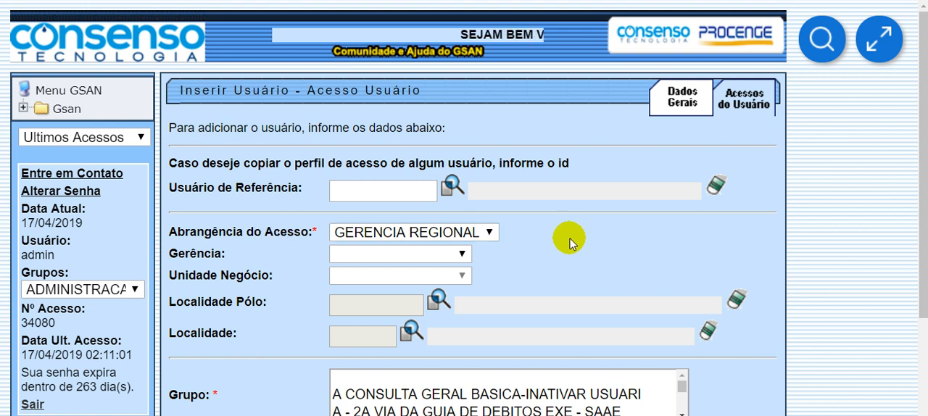
pyautogui.click(395, 256)
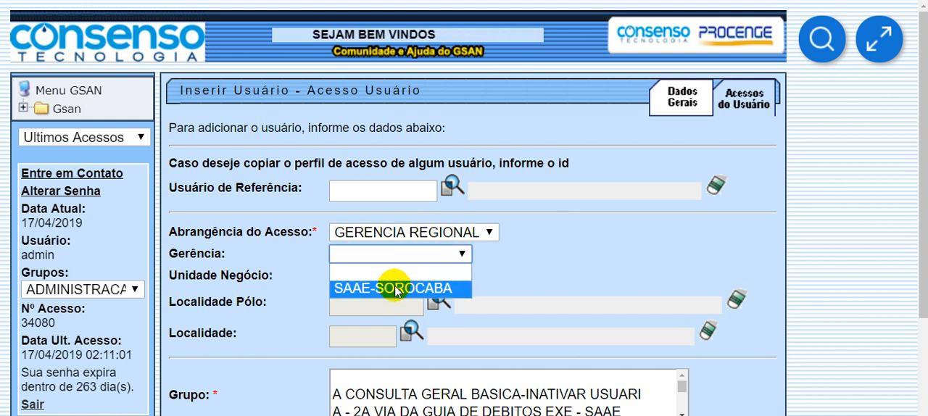
pyautogui.click(397, 290)
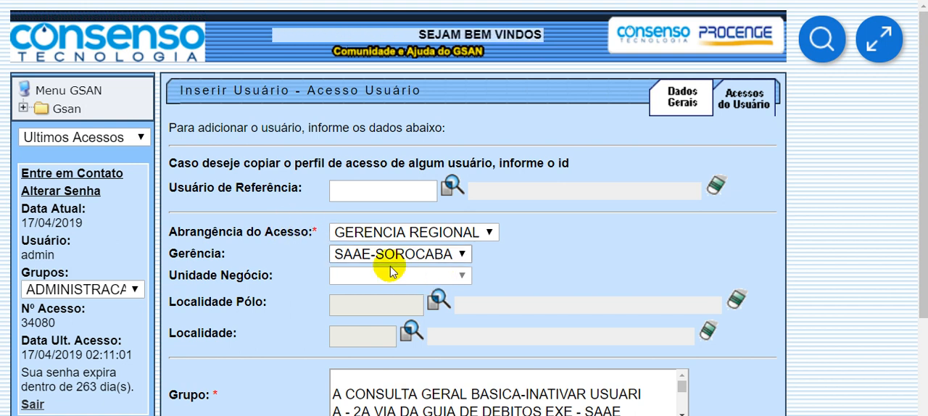
# - Change Abrangência do Acesso to UNIDADE NEGOCIO and choose SAAE-SOROCABA as the Unidade Negócio
pyautogui.click(355, 237)
pyautogui.click(384, 334)
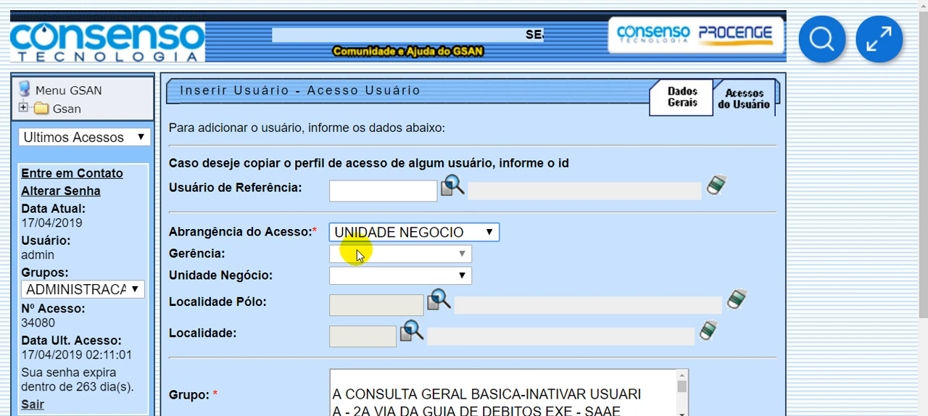
pyautogui.click(364, 276)
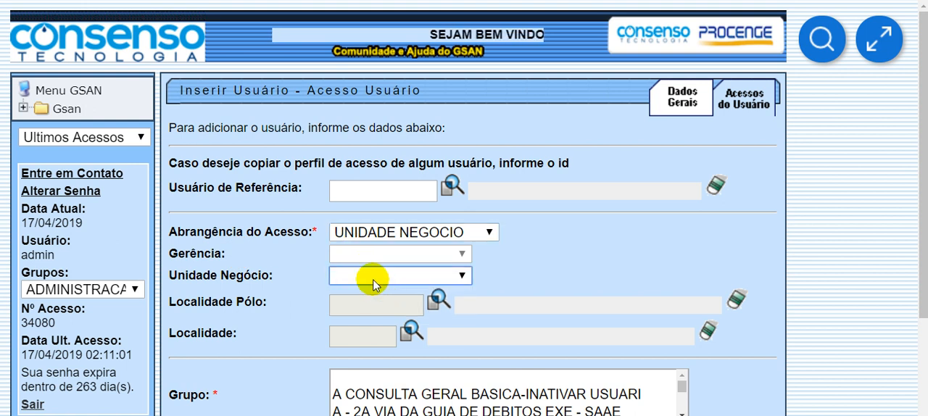
pyautogui.click(382, 310)
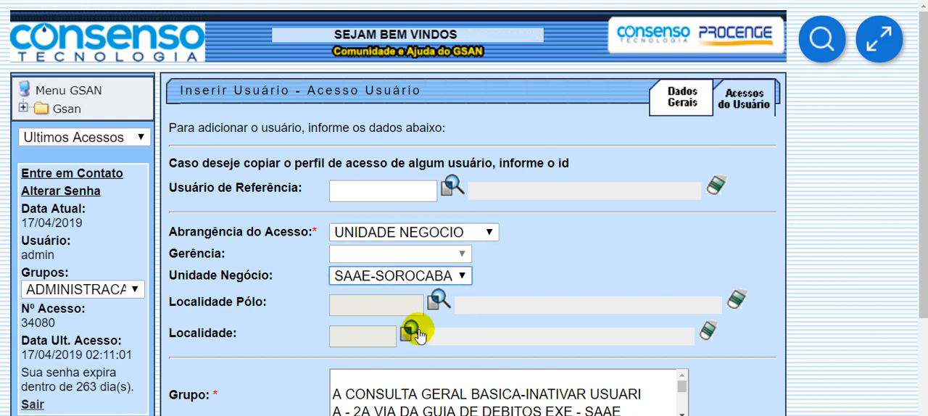
# - Change Abrangência do Acesso to LOCALIDADE, look at the Pesquisar Localidade window and close it without choosing a Localidade
pyautogui.click(360, 233)
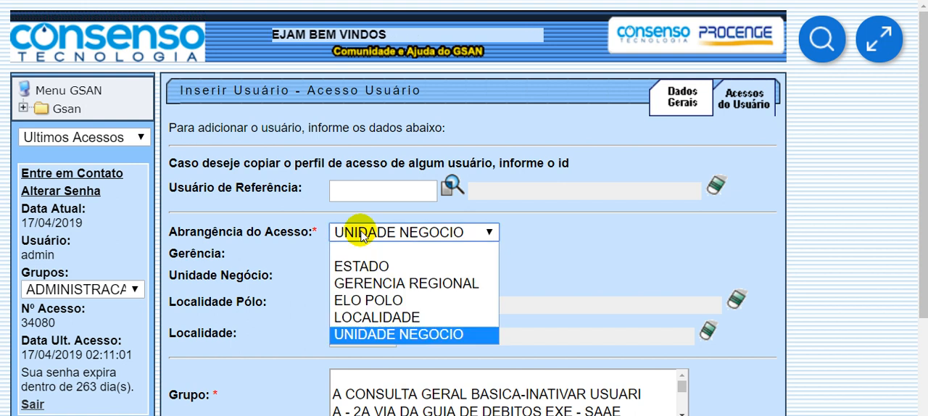
pyautogui.click(394, 318)
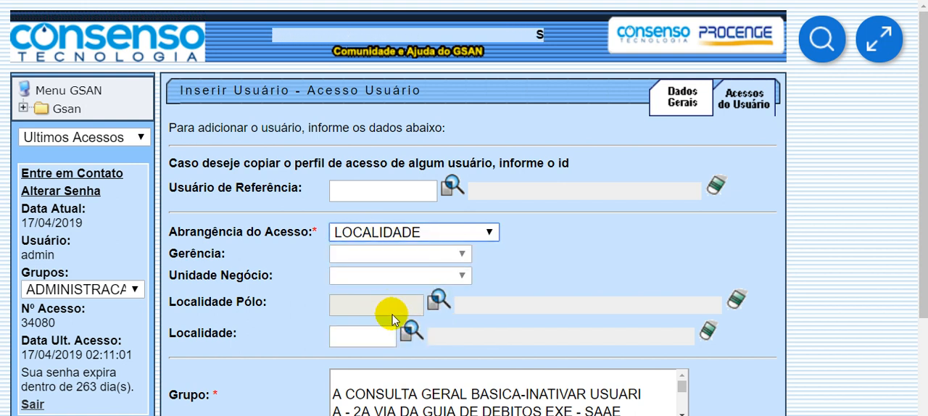
pyautogui.click(384, 337)
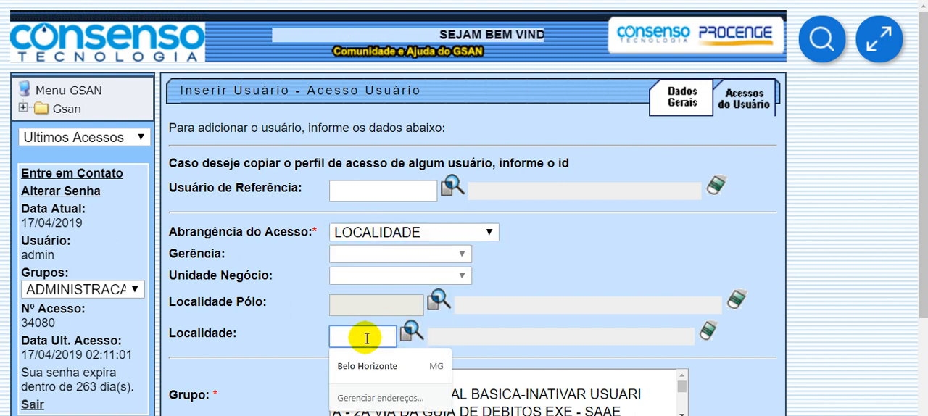
pyautogui.click(410, 332)
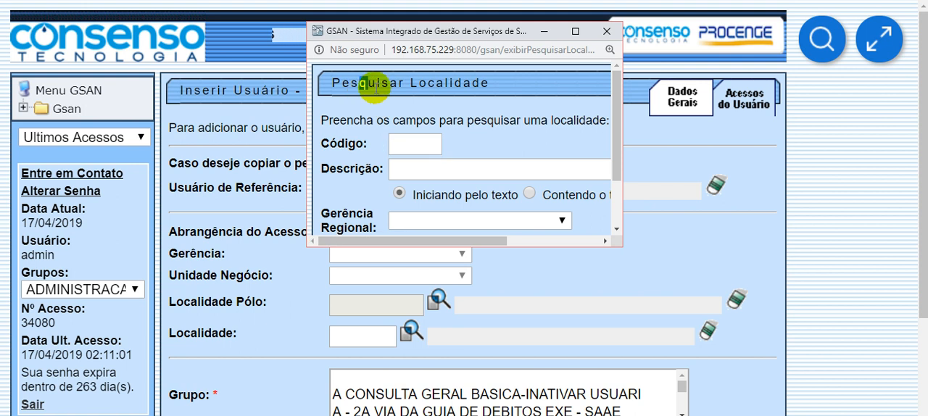
pyautogui.moveTo(464, 83); pyautogui.dragTo(523, 78)
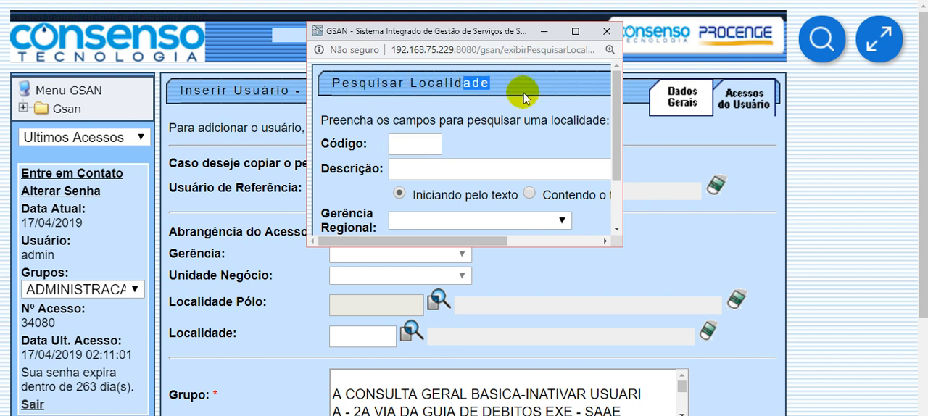
pyautogui.click(606, 31)
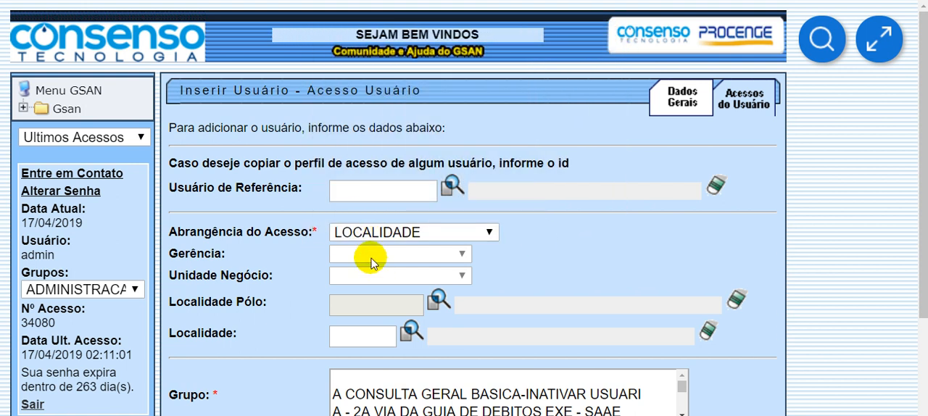
pyautogui.moveTo(287, 232); pyautogui.dragTo(300, 232)
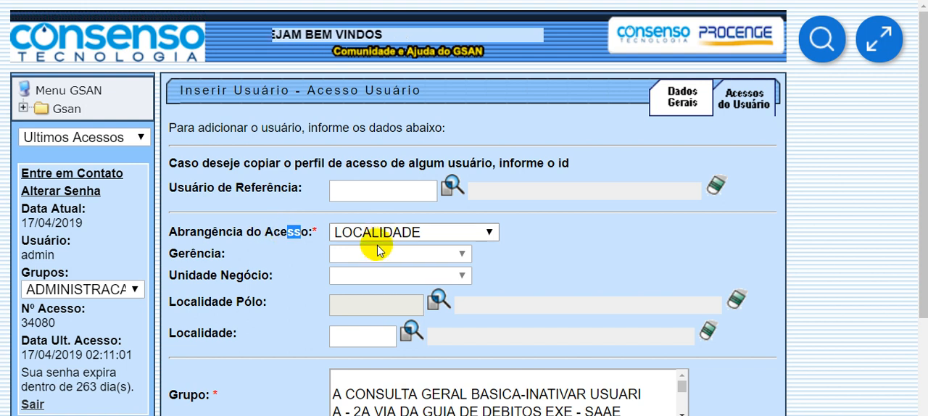
pyautogui.click(362, 309)
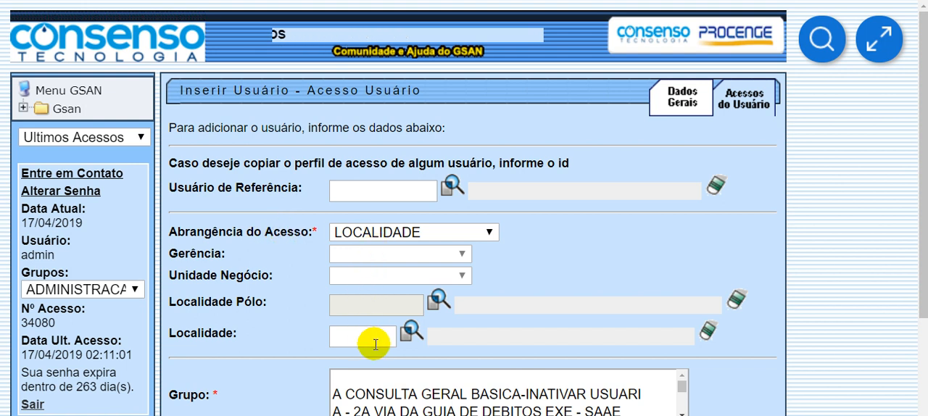
pyautogui.click(374, 337)
pyautogui.click(605, 266)
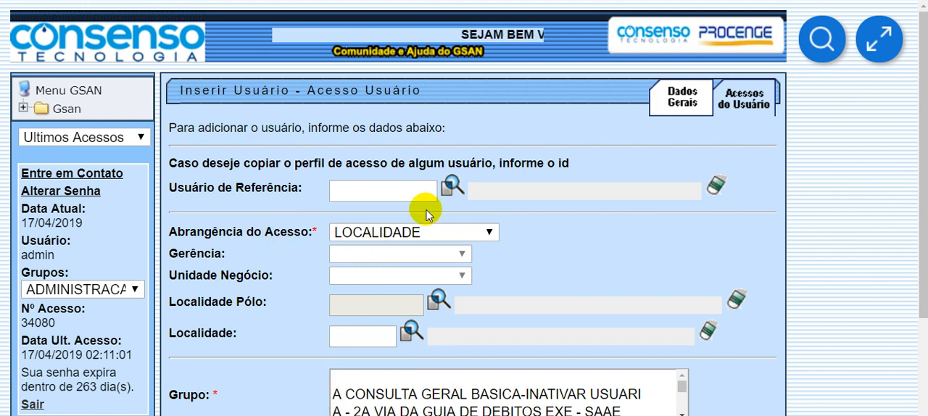
# - Set Abrangência do Acesso back to GERENCIA REGIONAL with SAAE-SOROCABA as the Gerência
pyautogui.click(397, 240)
pyautogui.click(394, 283)
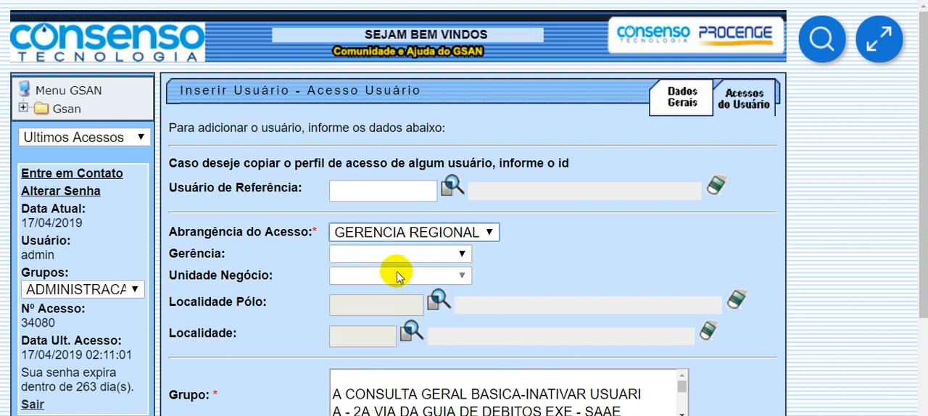
pyautogui.click(389, 255)
pyautogui.click(396, 290)
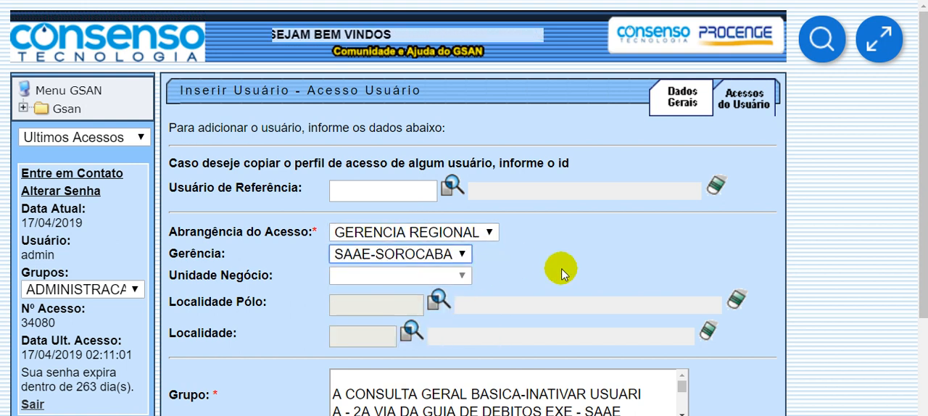
# - Find and select ADMINISTRADOR as the Grupo for the new user
pyautogui.scroll(-2, 561, 274)
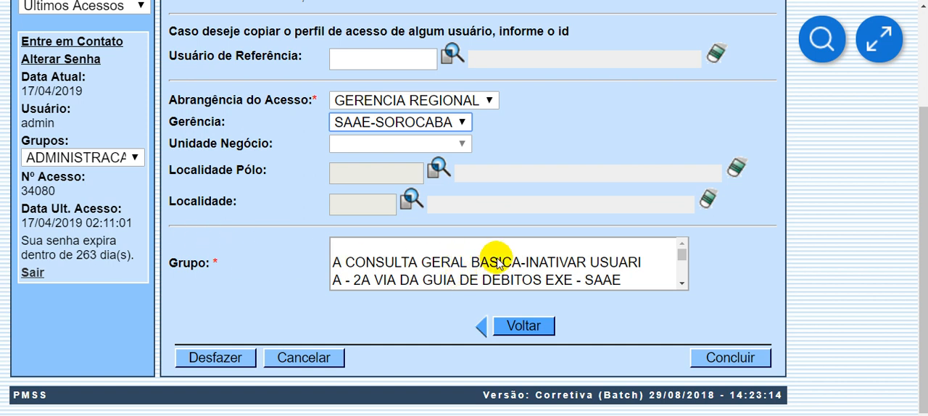
pyautogui.scroll(-2, 512, 265)
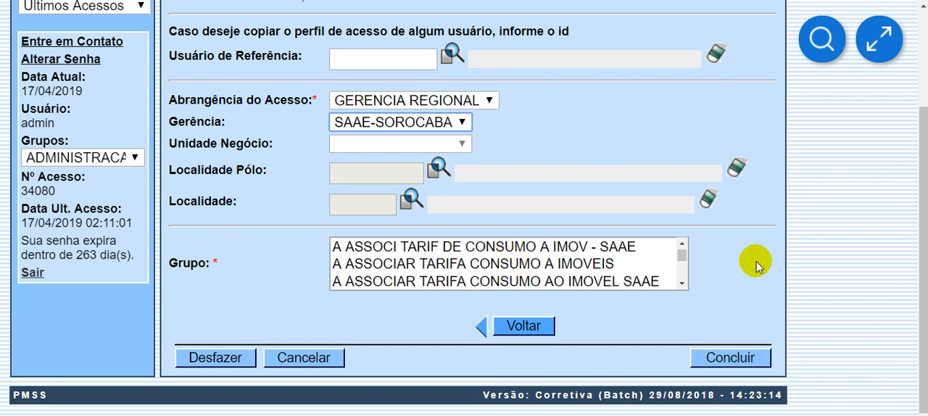
pyautogui.scroll(2, 693, 257)
pyautogui.scroll(-2, 896, 340)
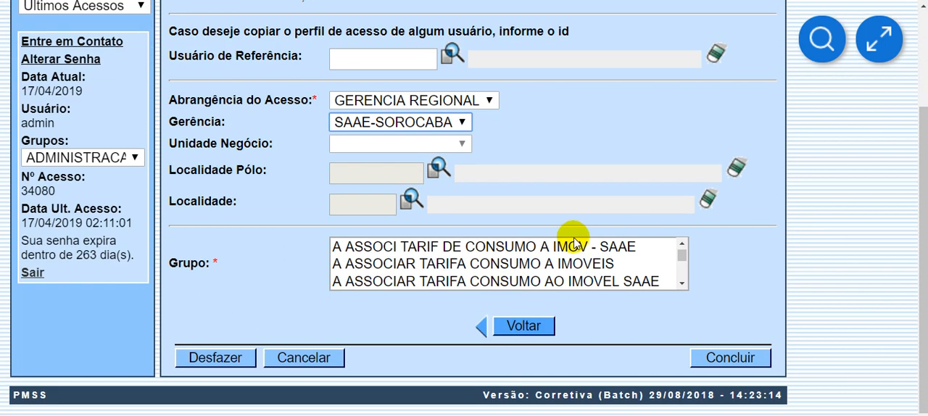
pyautogui.scroll(-4, 527, 261)
pyautogui.scroll(-3, 528, 265)
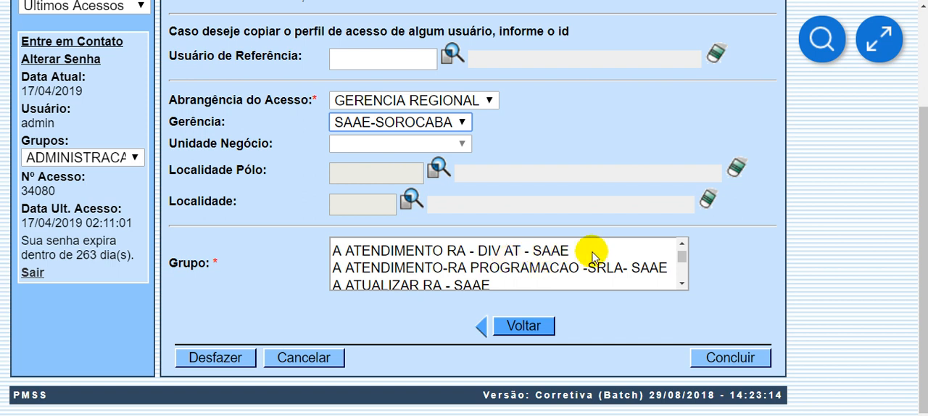
pyautogui.scroll(-12, 573, 258)
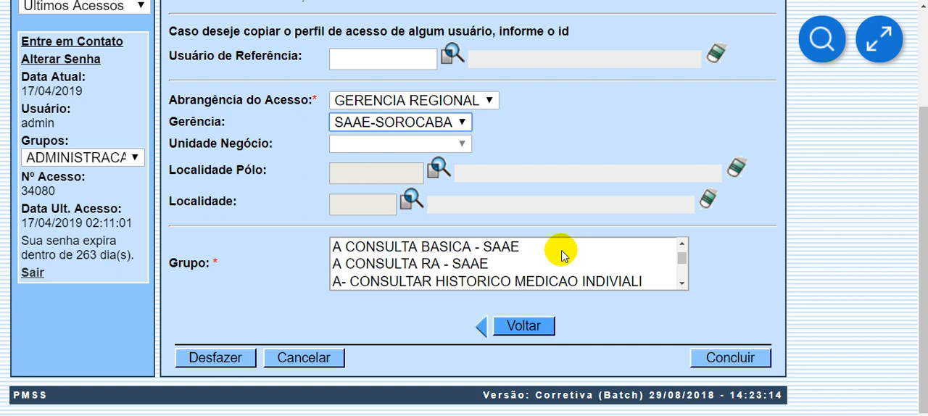
pyautogui.scroll(-15, 559, 260)
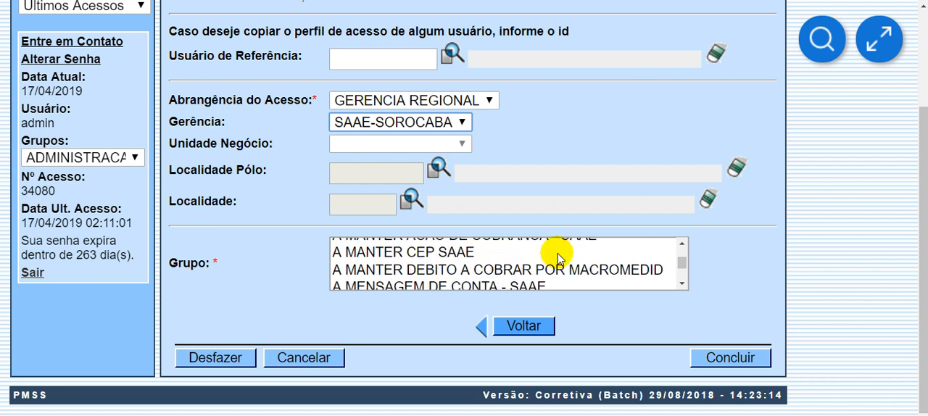
pyautogui.scroll(-15, 558, 263)
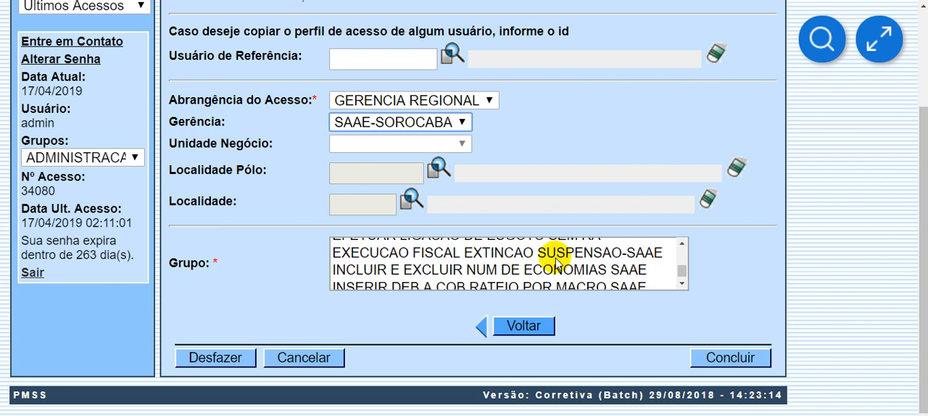
pyautogui.scroll(20, 556, 263)
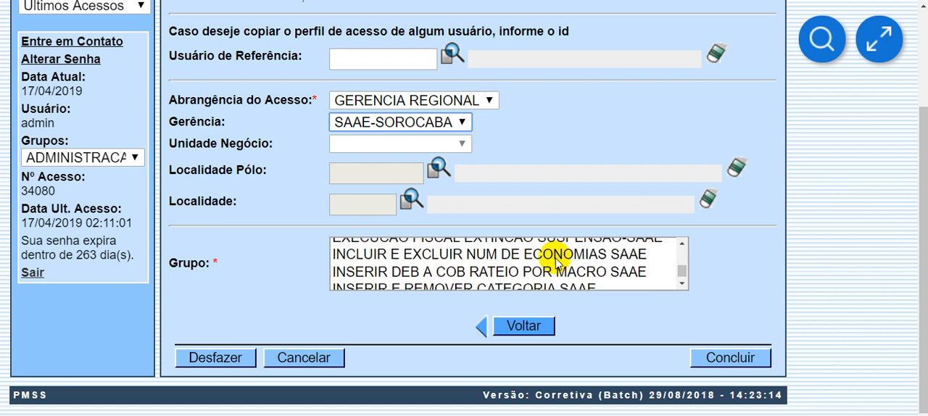
pyautogui.scroll(1, 555, 257)
pyautogui.scroll(-2, 549, 258)
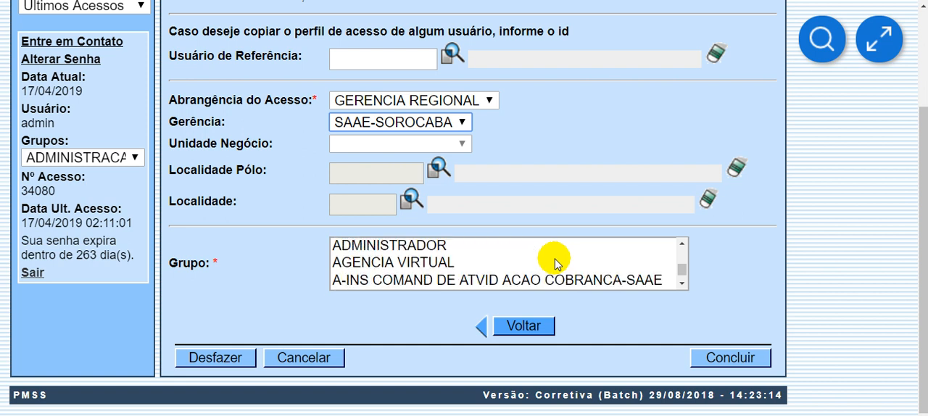
pyautogui.click(677, 245)
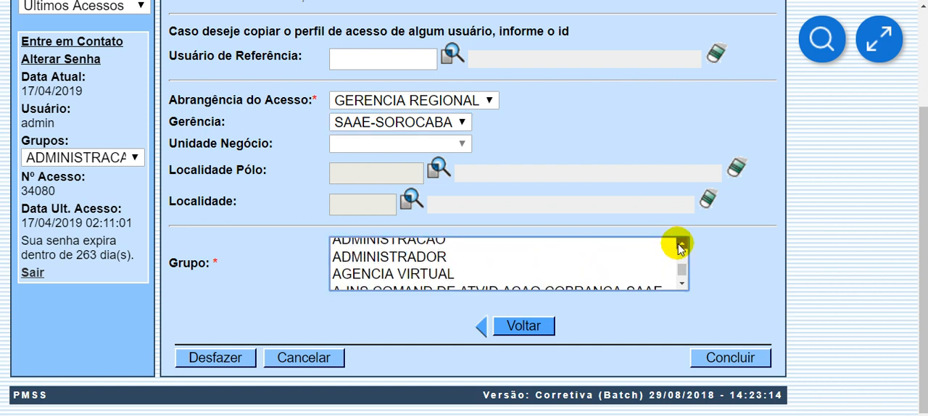
pyautogui.click(359, 266)
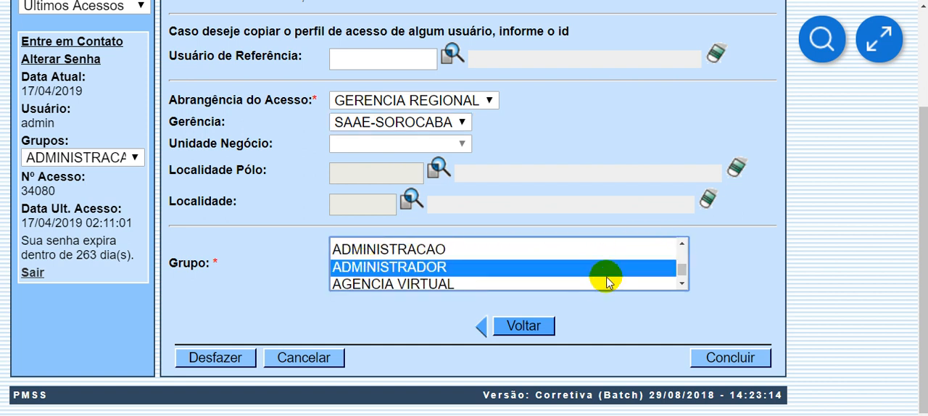
# - Review the entries in Acessos do Usuário and Dados Gerais and conclude the user registration
pyautogui.scroll(3, 729, 294)
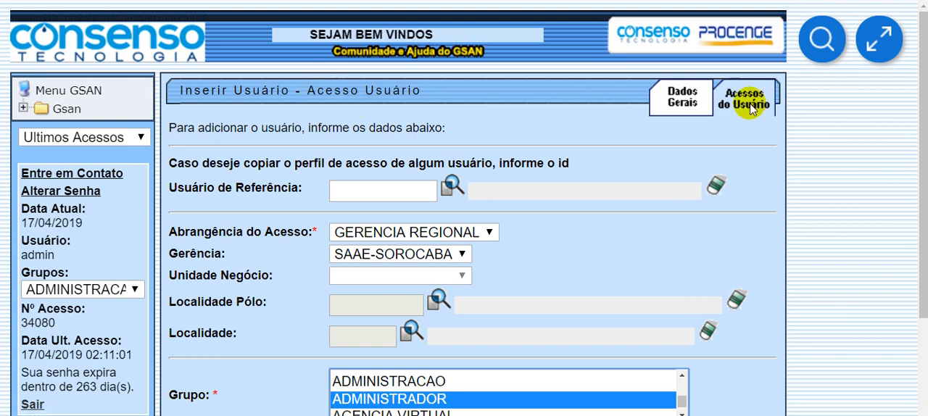
pyautogui.scroll(-1, 683, 153)
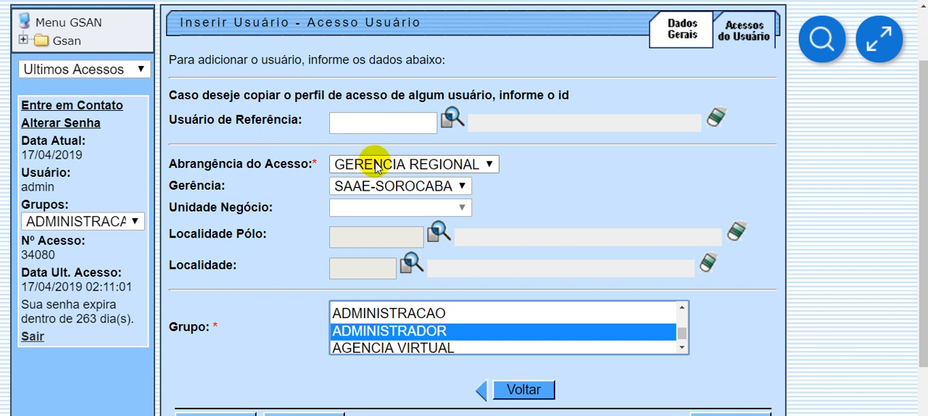
pyautogui.scroll(-1, 331, 182)
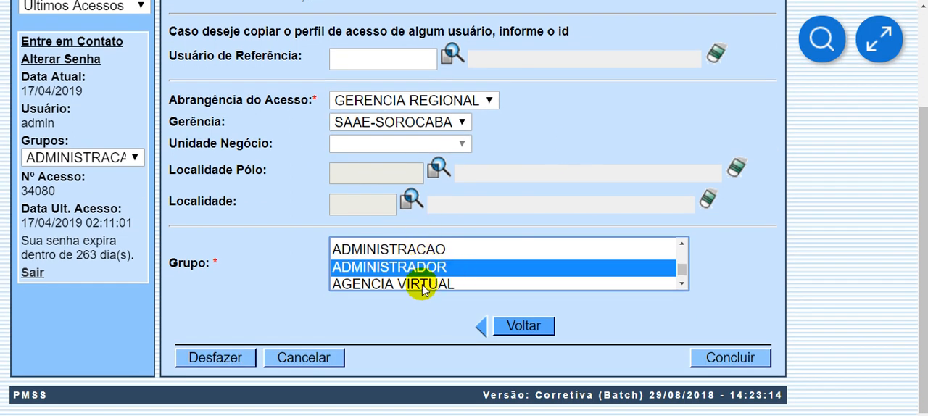
pyautogui.scroll(2, 648, 193)
pyautogui.click(676, 106)
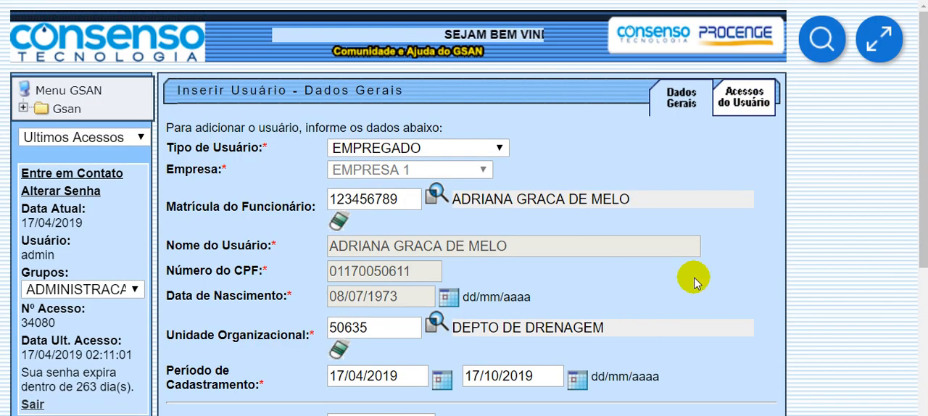
pyautogui.scroll(-3, 707, 217)
pyautogui.scroll(3, 681, 210)
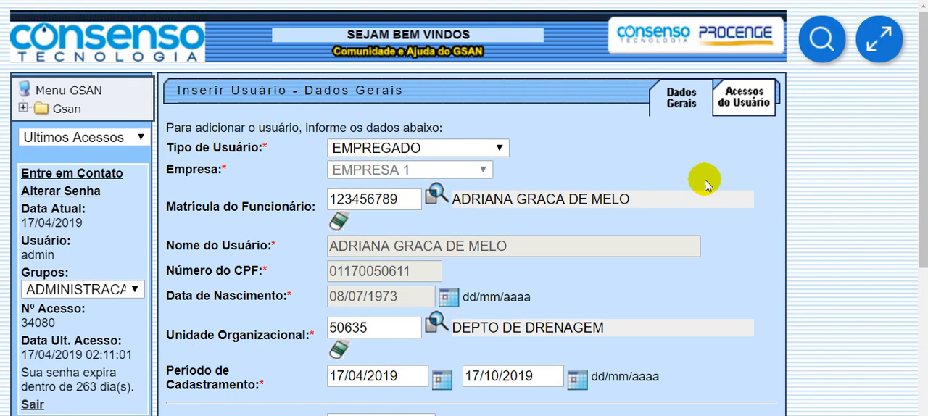
pyautogui.click(722, 91)
pyautogui.scroll(-2, 797, 200)
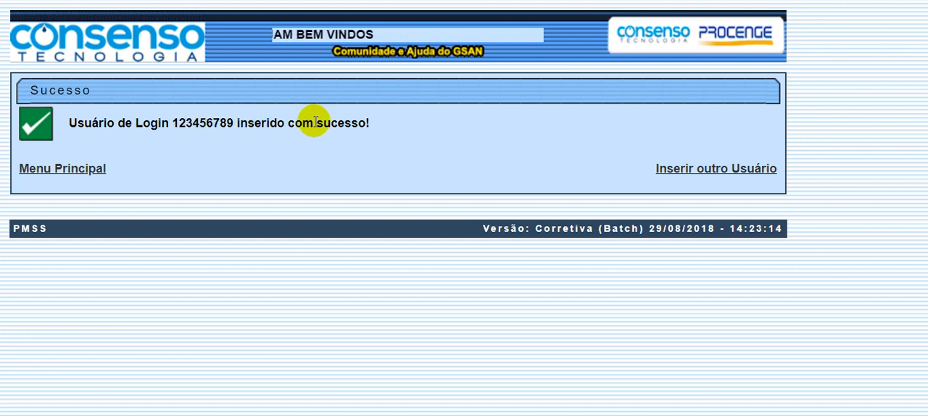
# - Start inserting another user and look over the empty Dados Gerais form
pyautogui.click(733, 171)
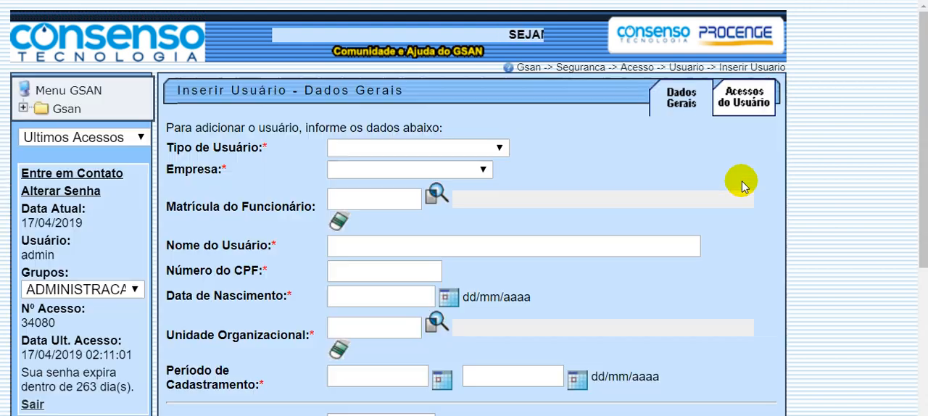
pyautogui.moveTo(230, 91); pyautogui.dragTo(451, 89)
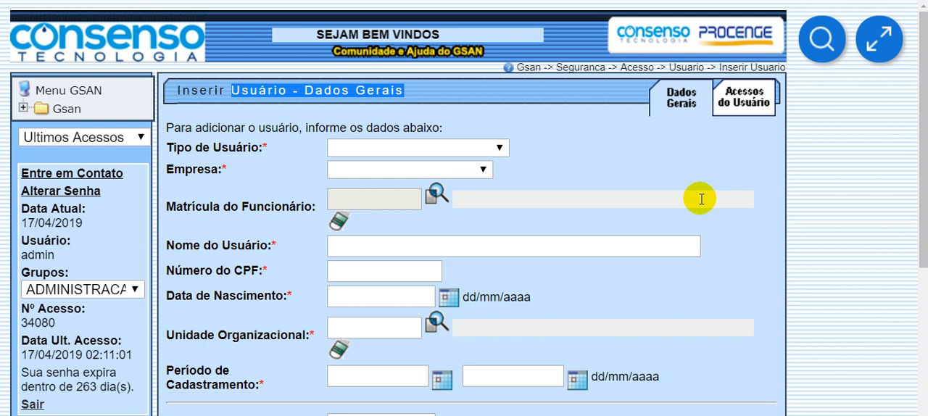
pyautogui.click(877, 258)
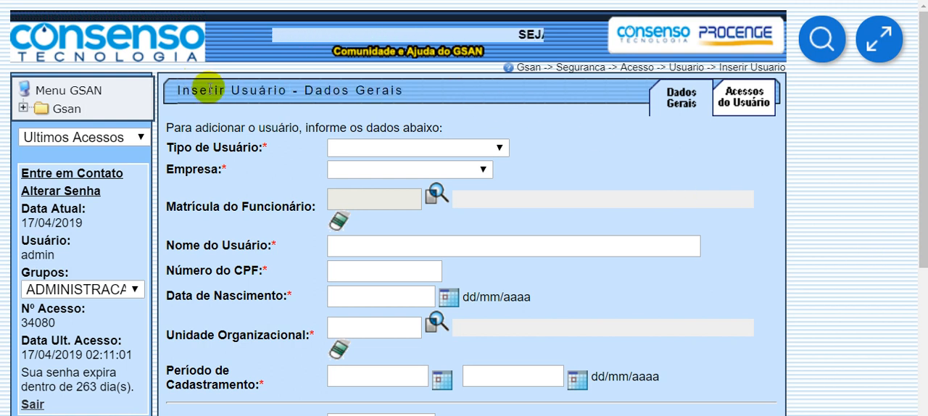
pyautogui.moveTo(207, 89); pyautogui.dragTo(322, 90)
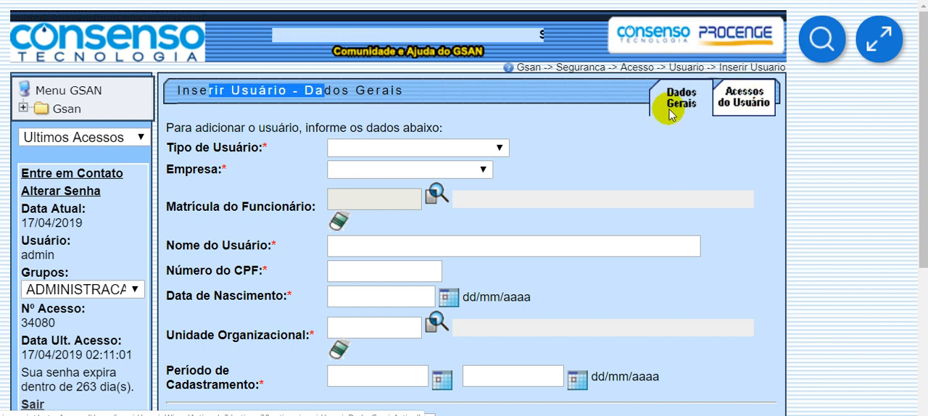
pyautogui.scroll(-2, 638, 142)
pyautogui.scroll(3, 674, 134)
pyautogui.scroll(-4, 616, 159)
pyautogui.scroll(1, 471, 167)
pyautogui.scroll(1, 382, 140)
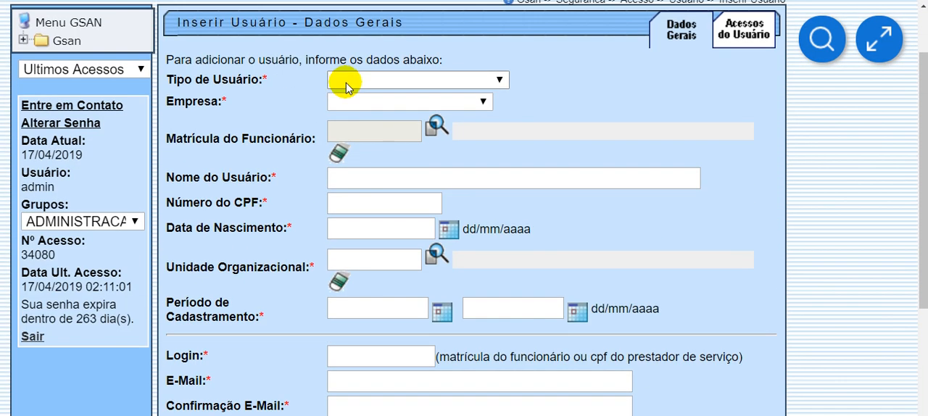
# - Set Tipo de Usuário to EMPREGADO and place the cursor in Matrícula do Funcionário
pyautogui.click(346, 81)
pyautogui.click(369, 110)
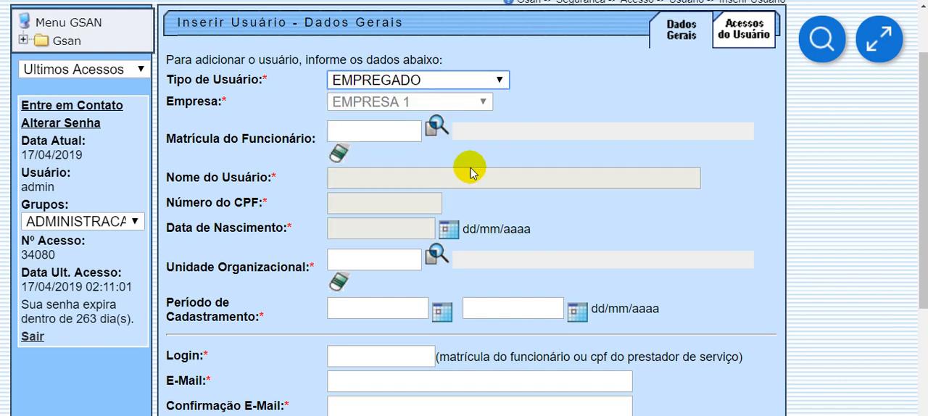
pyautogui.click(385, 132)
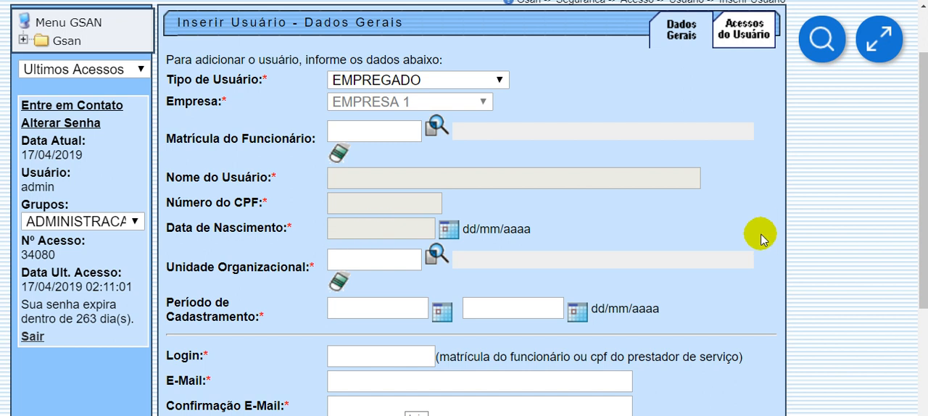
# - Reopen the Inserir Usuario function under Gsan, Seguranca, Acesso, Usuario to get an empty form
pyautogui.scroll(1, 768, 232)
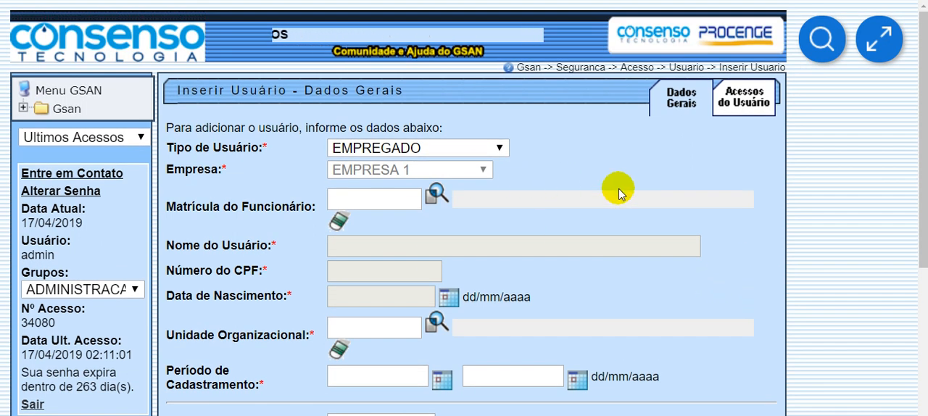
pyautogui.click(681, 69)
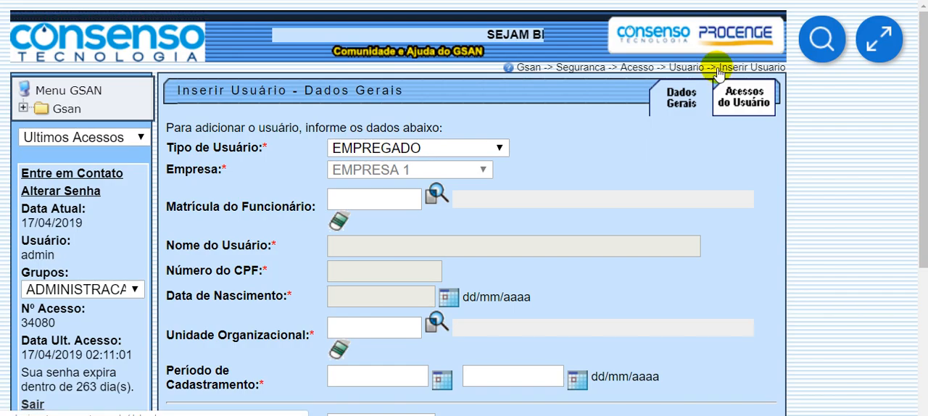
pyautogui.click(54, 109)
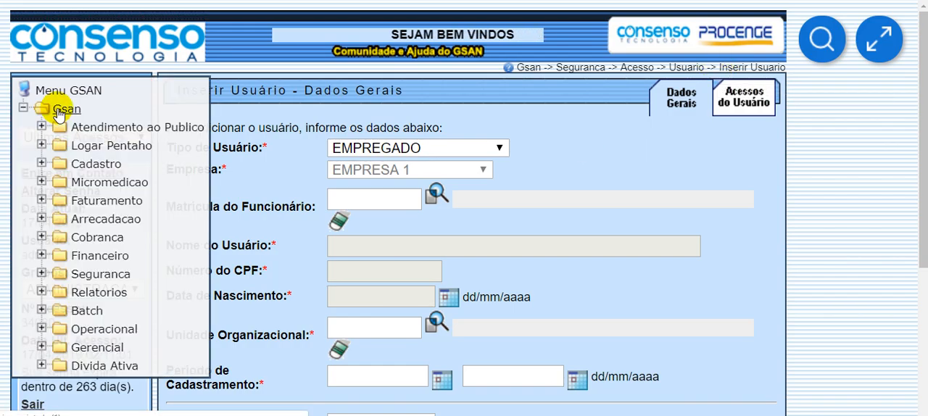
pyautogui.click(73, 274)
pyautogui.scroll(-3, 178, 300)
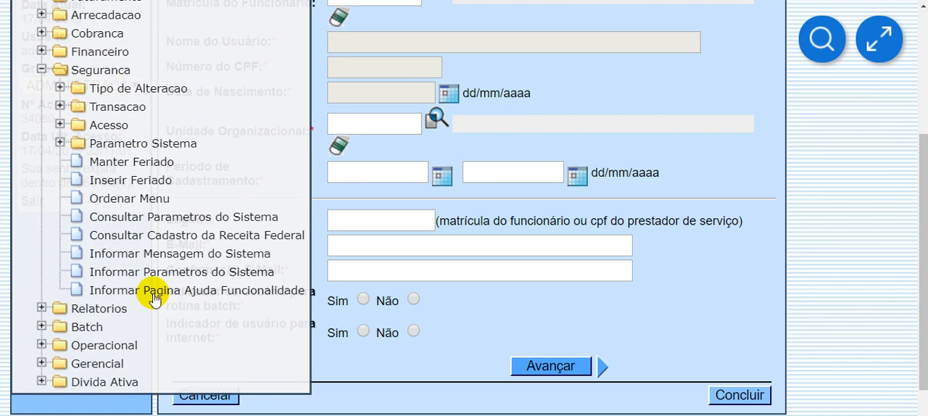
pyautogui.click(107, 126)
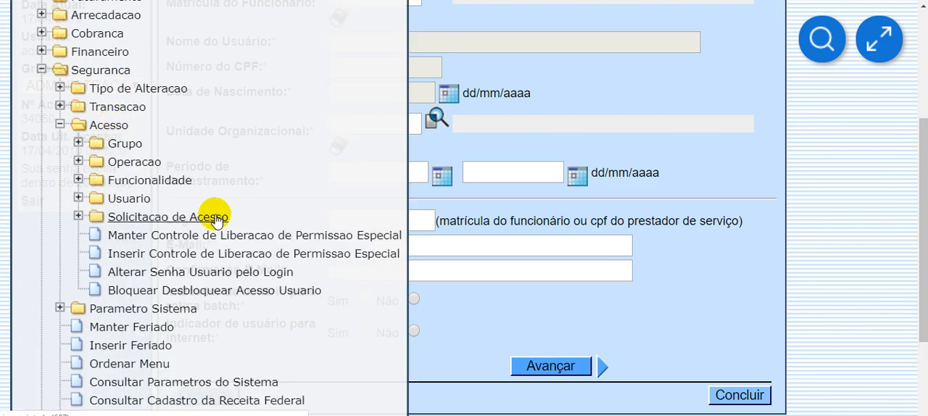
pyautogui.click(116, 199)
pyautogui.click(203, 326)
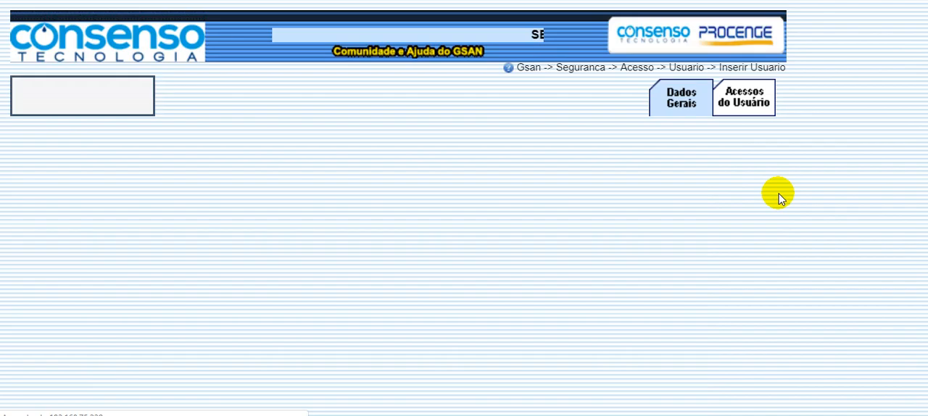
# - Open the GSAN knowledge base through the form's help link and go to the Segurança module page
pyautogui.click(735, 72)
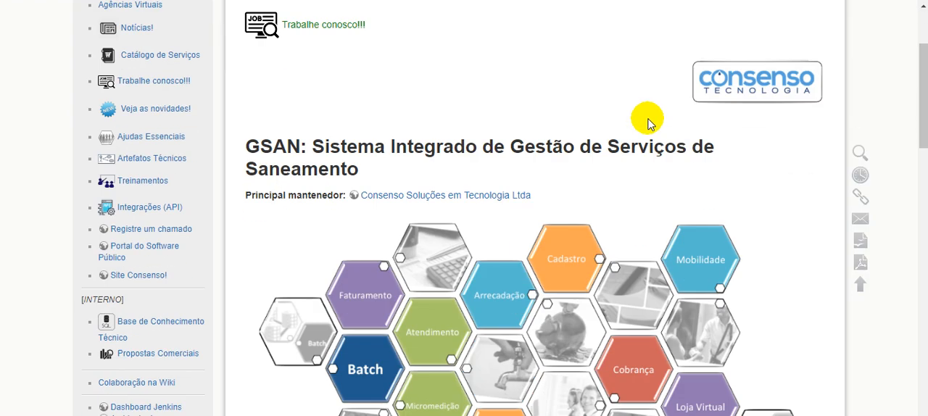
pyautogui.scroll(-2, 646, 120)
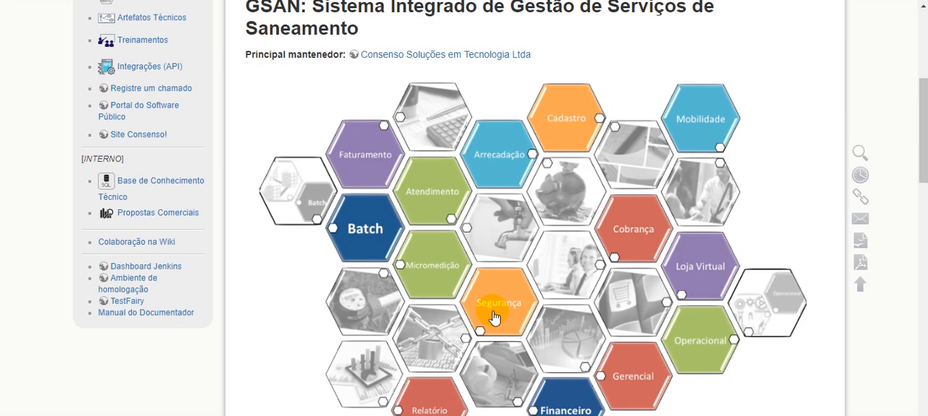
pyautogui.scroll(2, 629, 260)
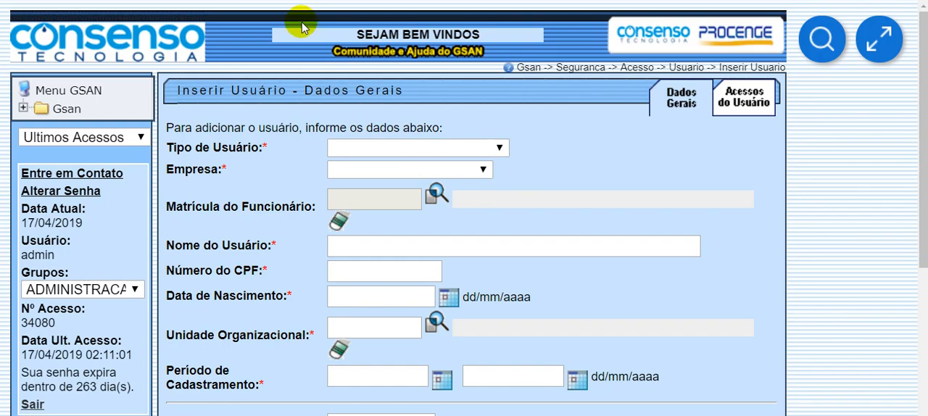
pyautogui.click(65, 110)
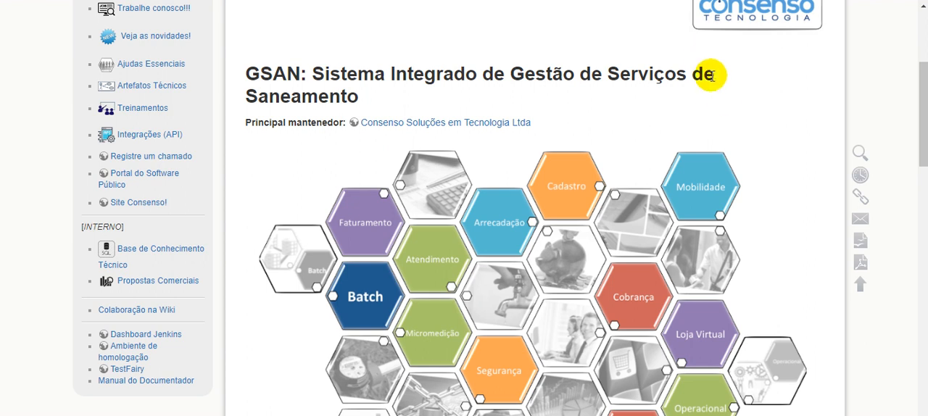
pyautogui.scroll(-1, 431, 352)
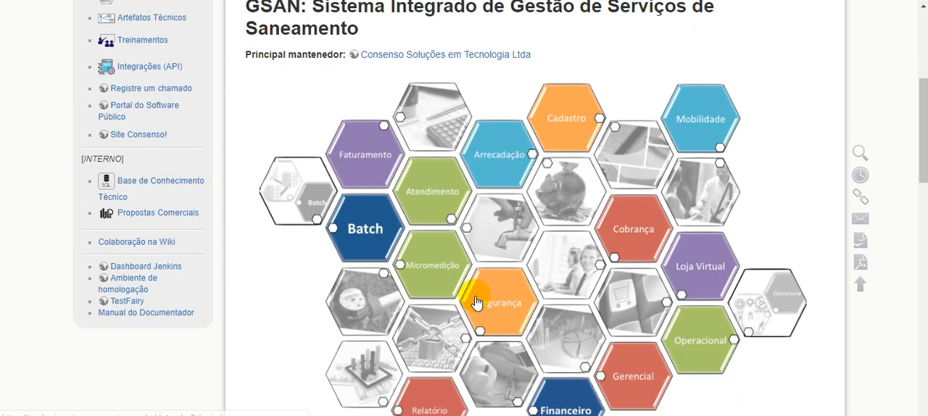
pyautogui.click(503, 310)
# - Open the Inserir Usuário help page from the Usuário group in the Segurança functionality list
pyautogui.scroll(-5, 573, 331)
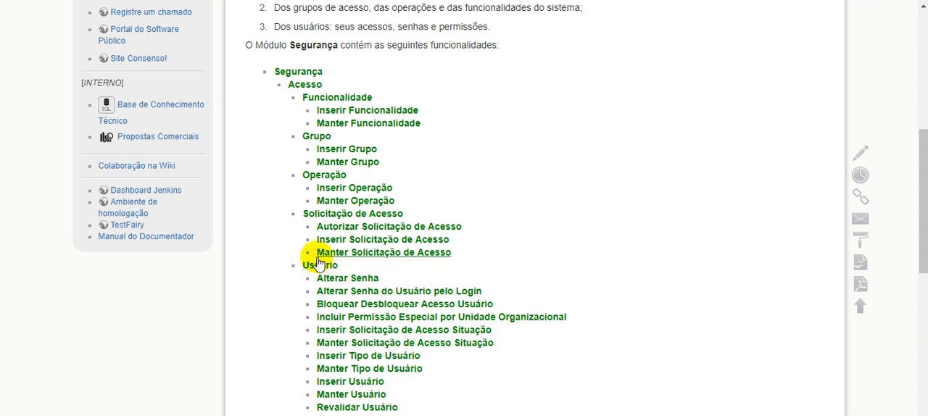
pyautogui.scroll(-1, 319, 268)
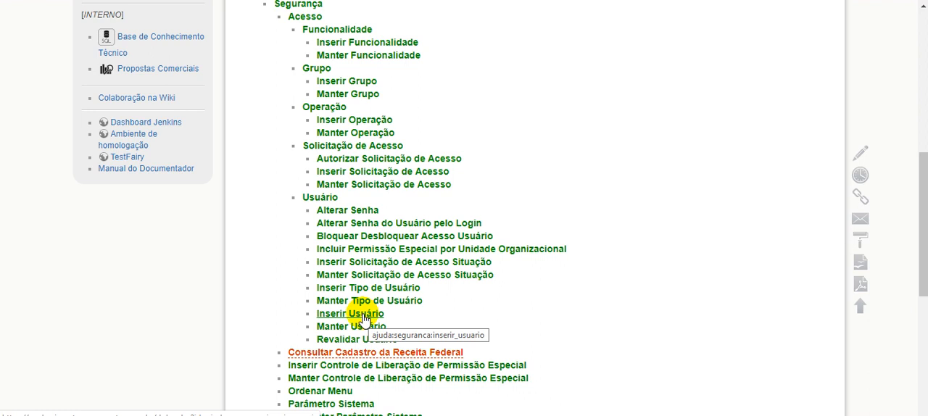
pyautogui.click(363, 314)
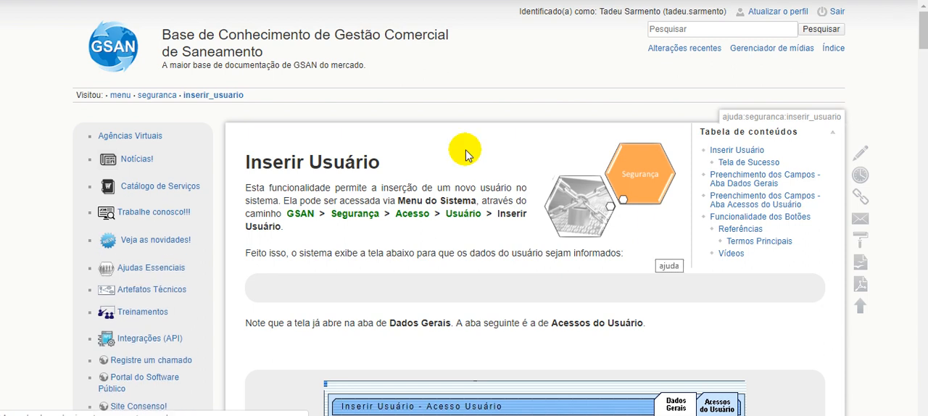
# - Examine the Inserir Usuário help page from its introduction and form illustrations down to Tela de Sucesso
pyautogui.scroll(-4, 486, 186)
pyautogui.scroll(4, 487, 182)
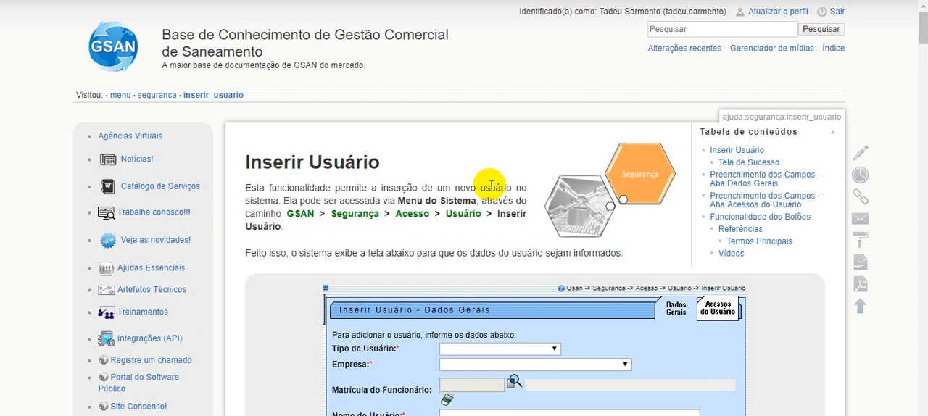
pyautogui.scroll(-3, 491, 186)
pyautogui.scroll(-1, 491, 186)
pyautogui.scroll(4, 491, 186)
pyautogui.scroll(-8, 493, 186)
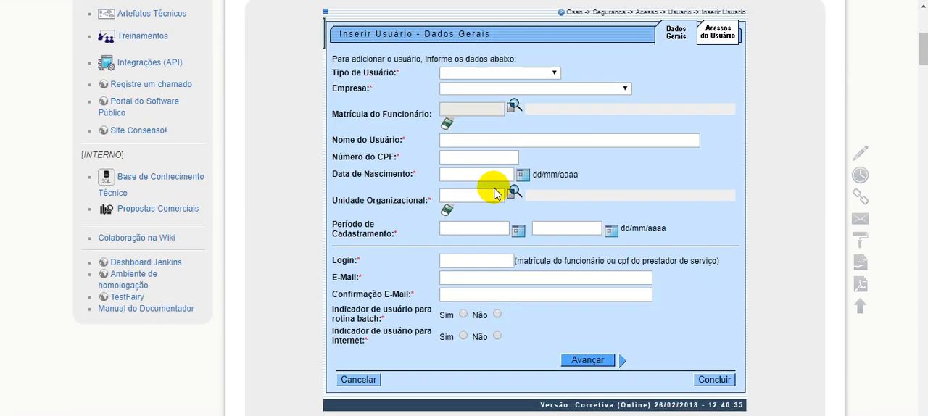
pyautogui.scroll(-8, 495, 194)
pyautogui.scroll(-12, 495, 189)
pyautogui.scroll(-12, 492, 194)
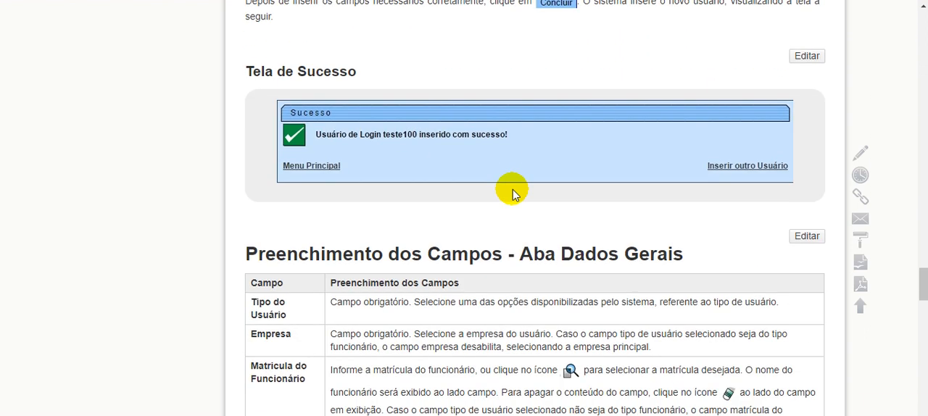
# - Examine the field-filling tables for Dados Gerais and Acessos do Usuário, then the Referências, Termos Principais and Vídeos sections
pyautogui.scroll(-3, 512, 194)
pyautogui.moveTo(400, 50); pyautogui.dragTo(689, 64)
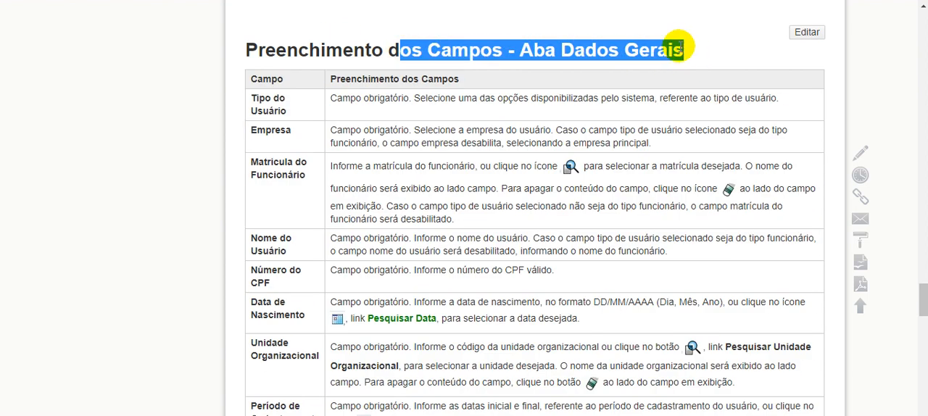
pyautogui.click(658, 116)
pyautogui.scroll(-8, 663, 178)
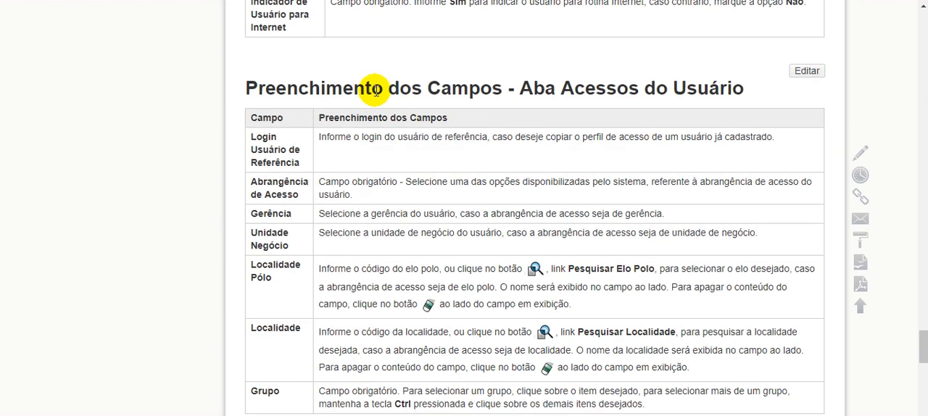
pyautogui.scroll(-5, 534, 108)
pyautogui.scroll(-4, 445, 112)
pyautogui.moveTo(309, 114); pyautogui.dragTo(751, 284)
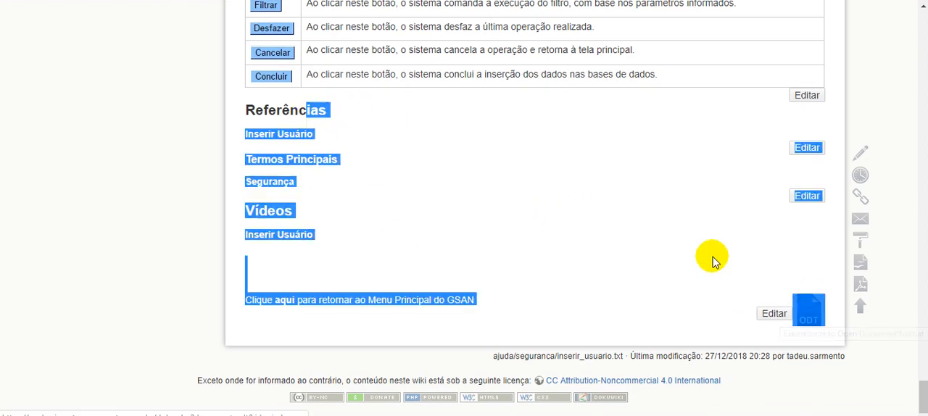
pyautogui.click(652, 229)
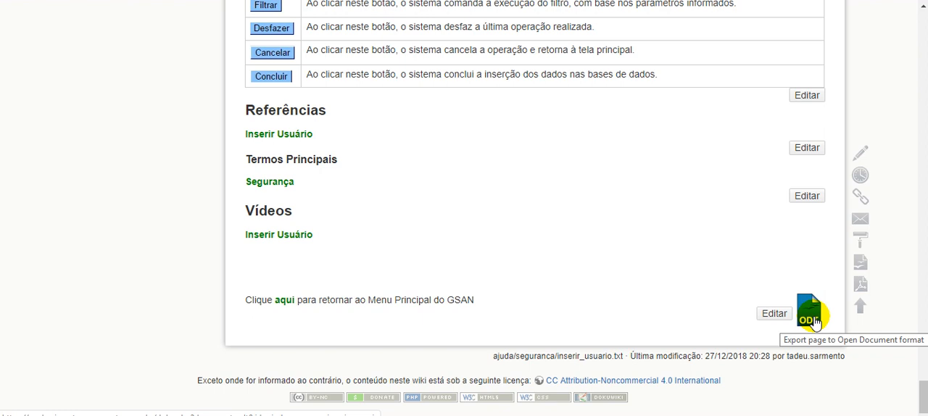
# - Review the data validation rules on the help page and return to its Inserir Usuário heading
pyautogui.scroll(10, 642, 304)
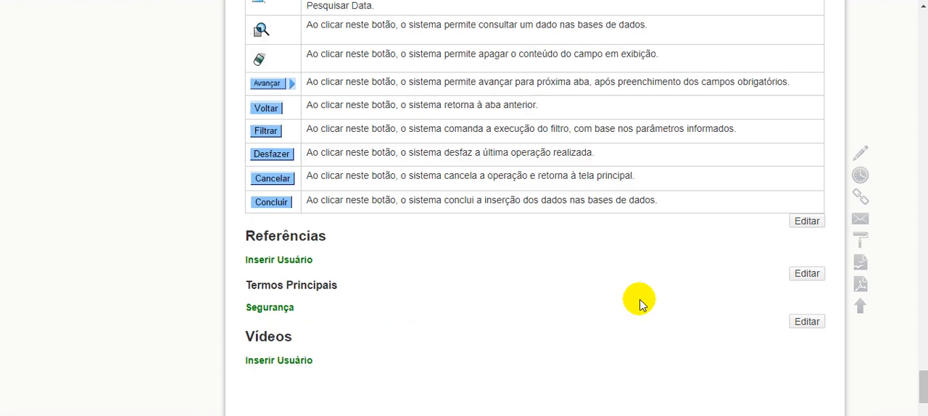
pyautogui.scroll(15, 642, 304)
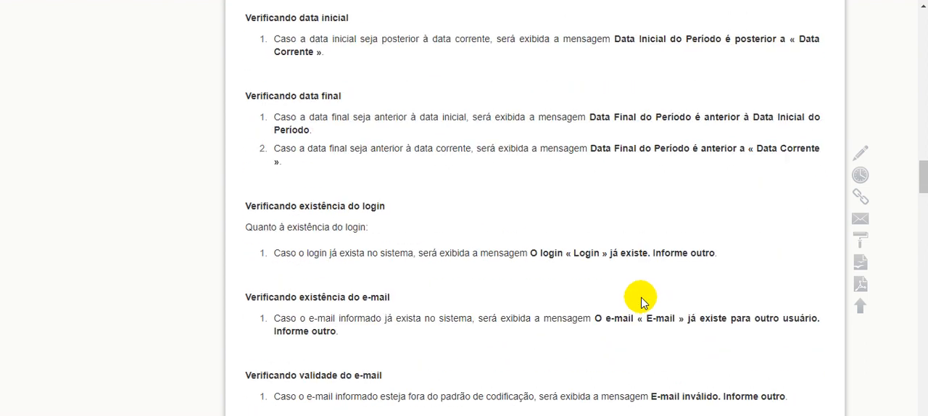
pyautogui.scroll(10, 641, 305)
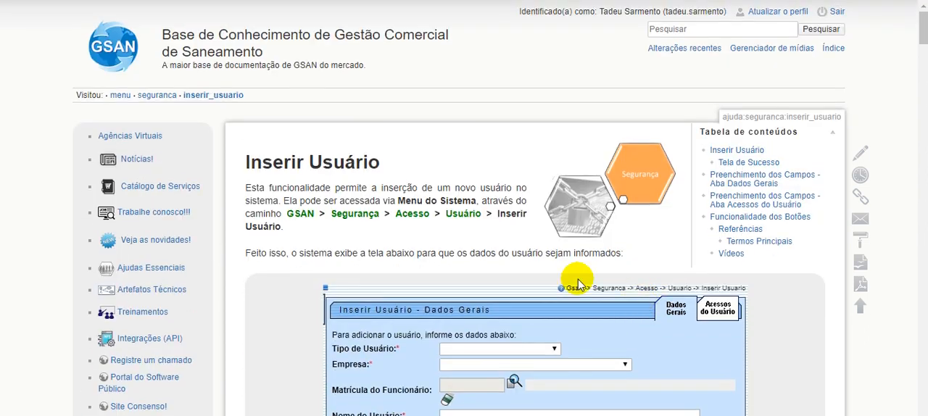
pyautogui.scroll(-15, 513, 244)
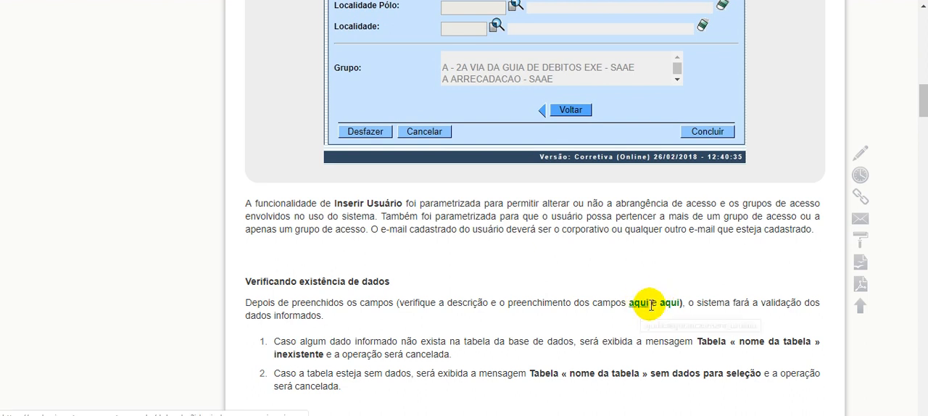
pyautogui.scroll(-15, 667, 316)
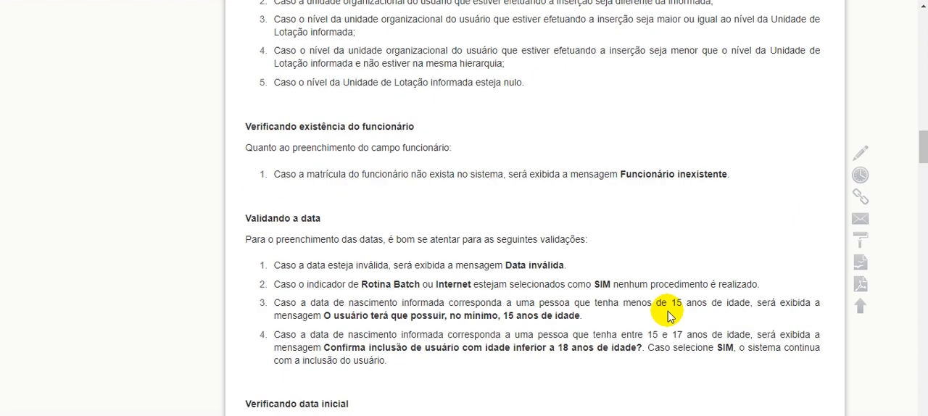
pyautogui.scroll(-8, 668, 319)
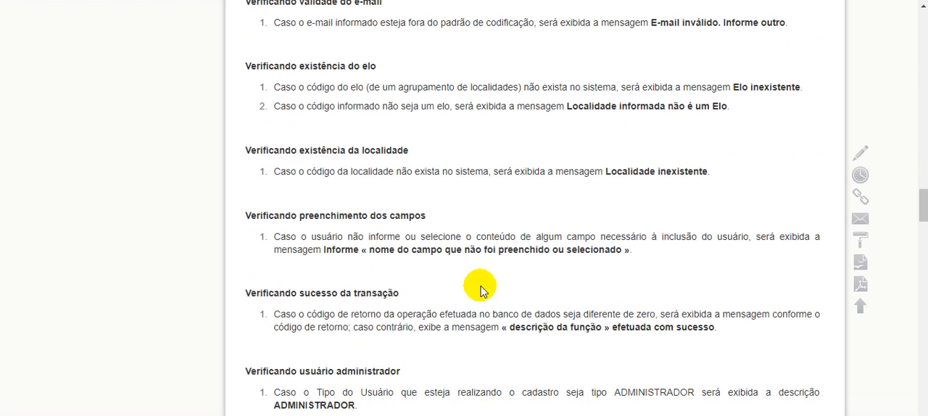
pyautogui.scroll(8, 554, 233)
pyautogui.scroll(15, 555, 232)
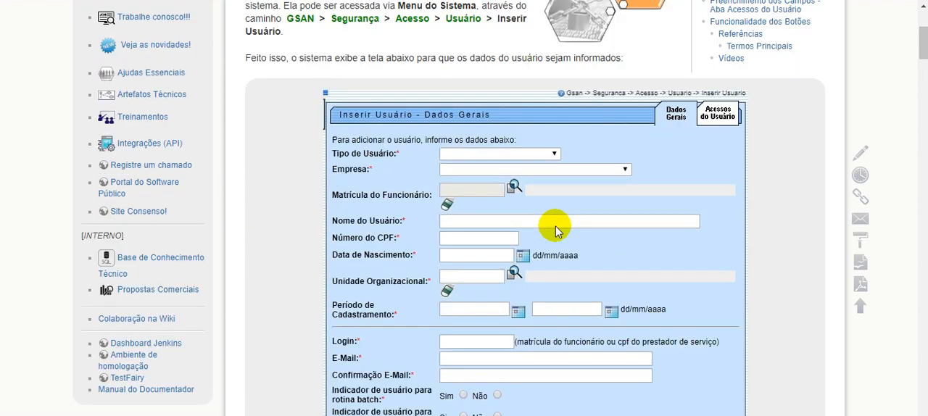
pyautogui.moveTo(283, 158); pyautogui.dragTo(464, 171)
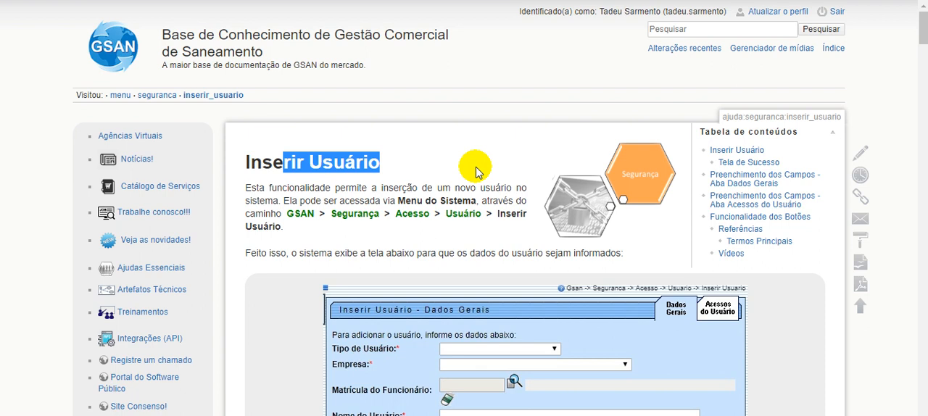
pyautogui.click(476, 172)
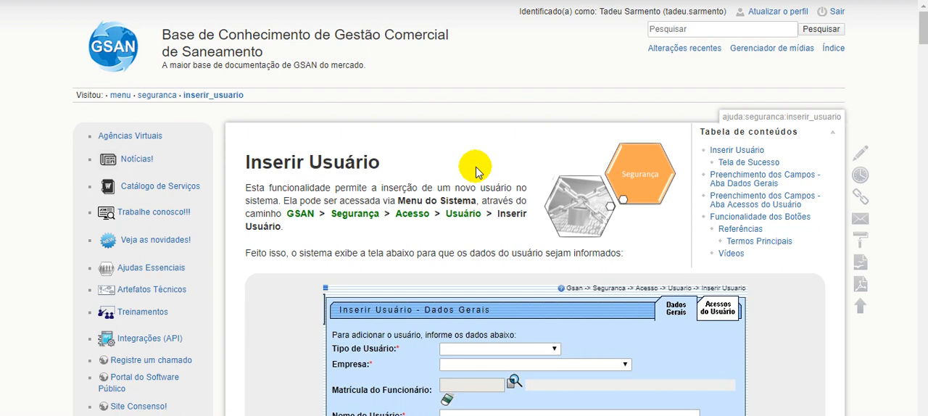